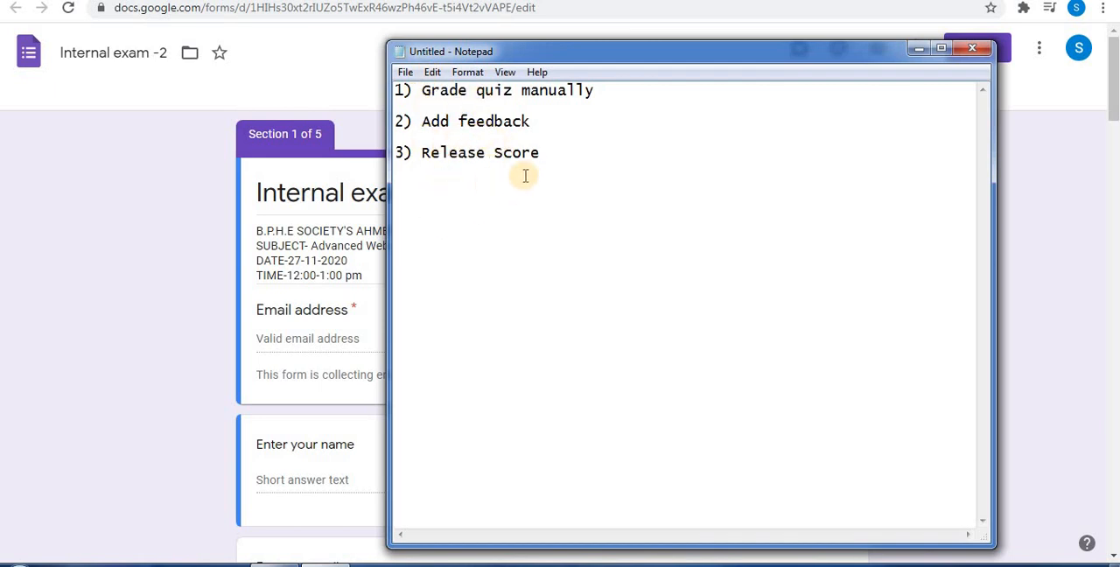
Minimize the Notepad notes and look through the sections and questions of the Internal exam -2 form
click(919, 49)
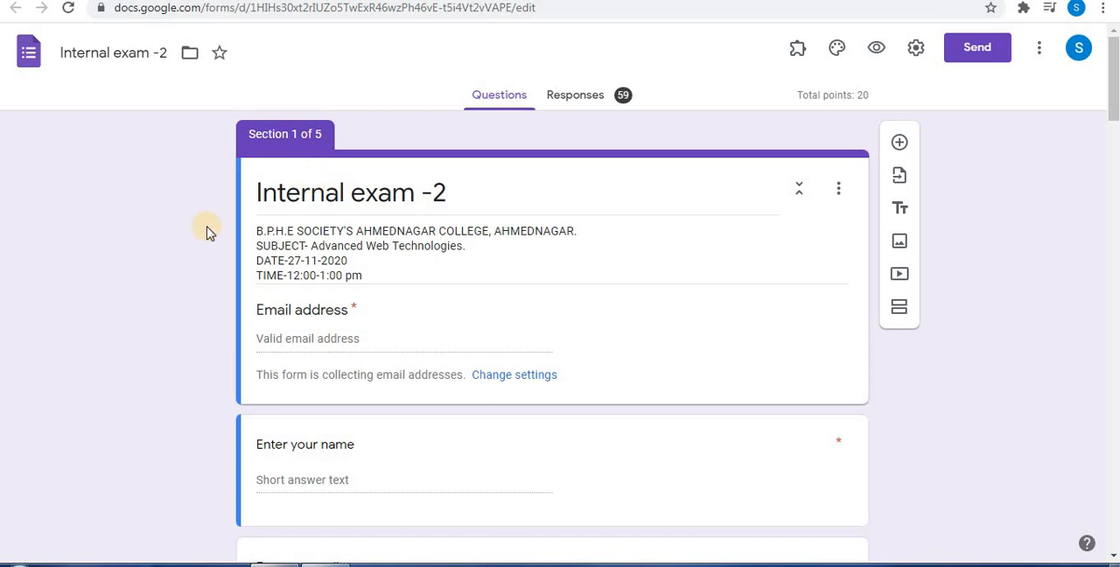
scroll(1044, 149, down, 10)
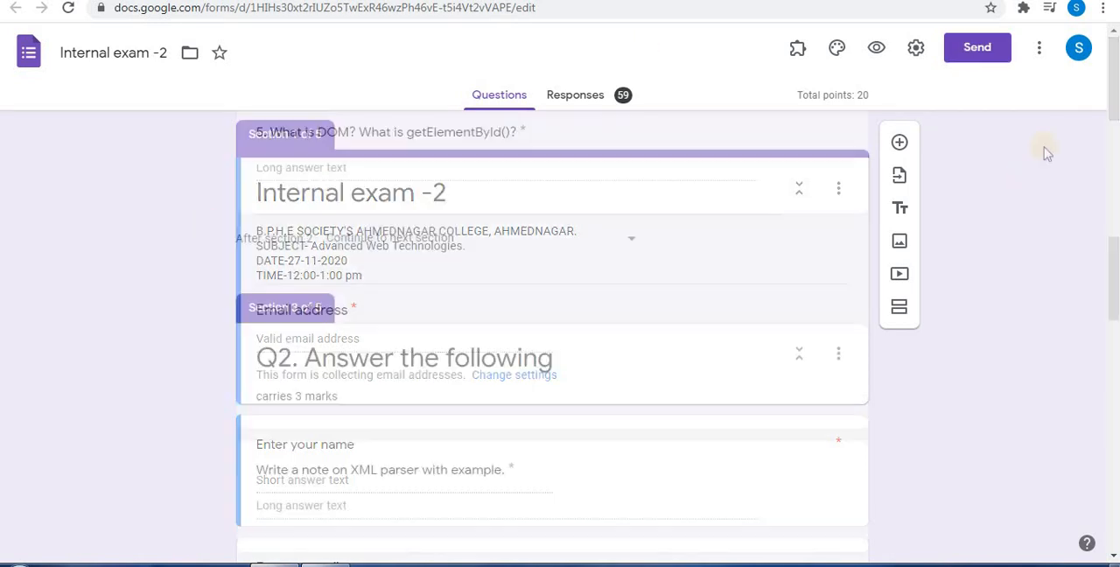
drag(1113, 256, 526, 238)
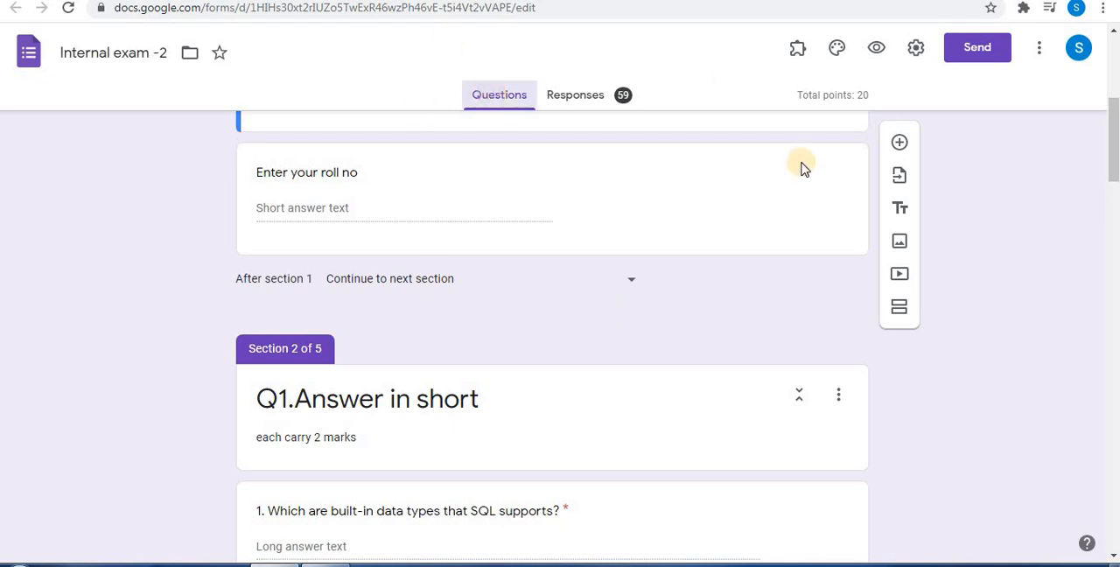
drag(1114, 149, 1108, 17)
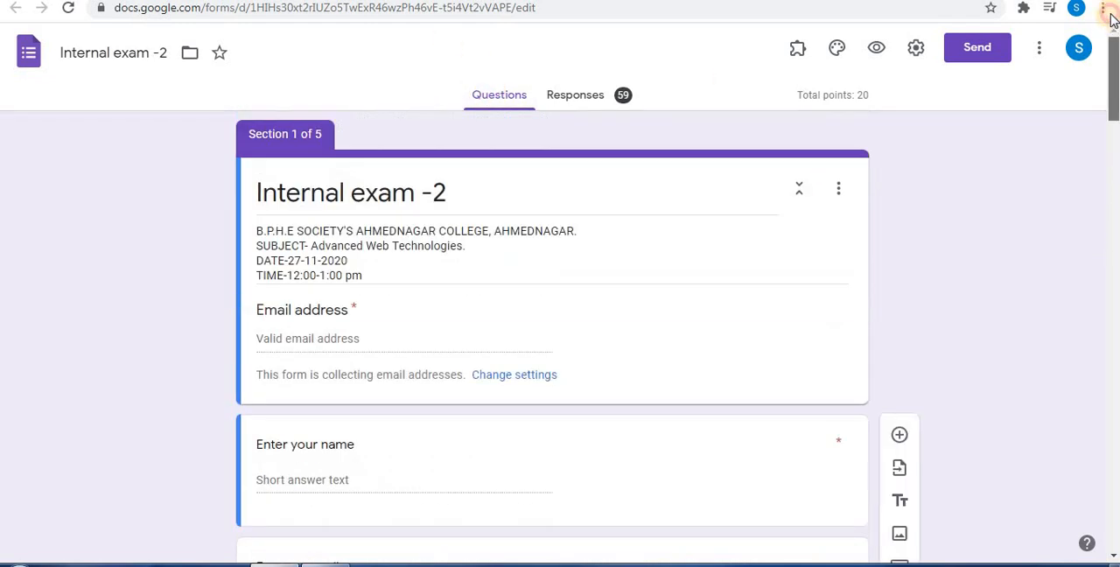
mouse_move(1113, 54)
mouse_down()
mouse_move(1113, 490)
mouse_move(1115, 54)
mouse_up()
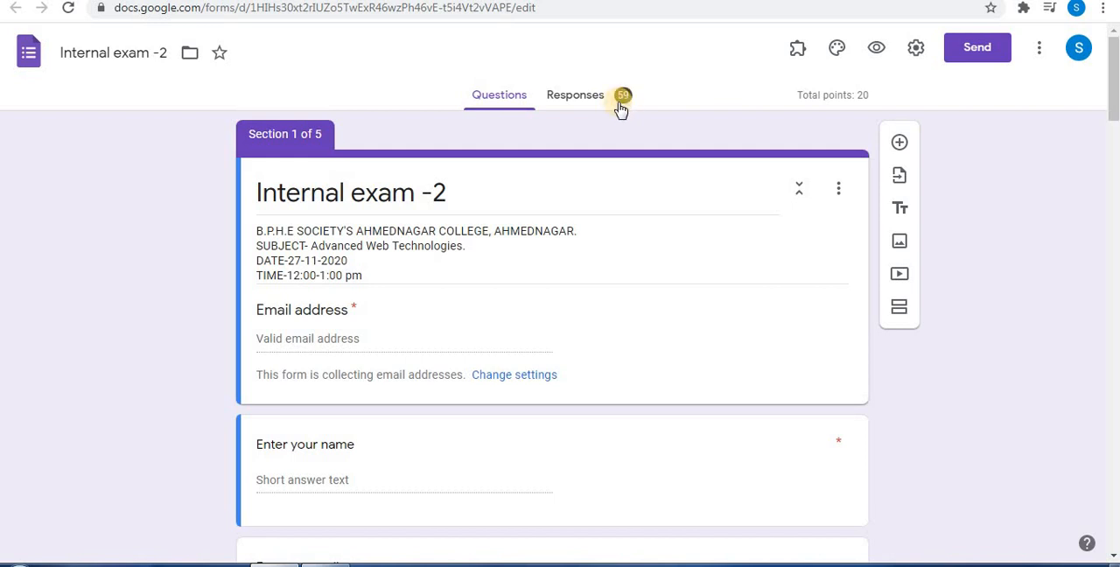
Open the form's responses and review the summary with its insights, scores and answers per question
click(556, 96)
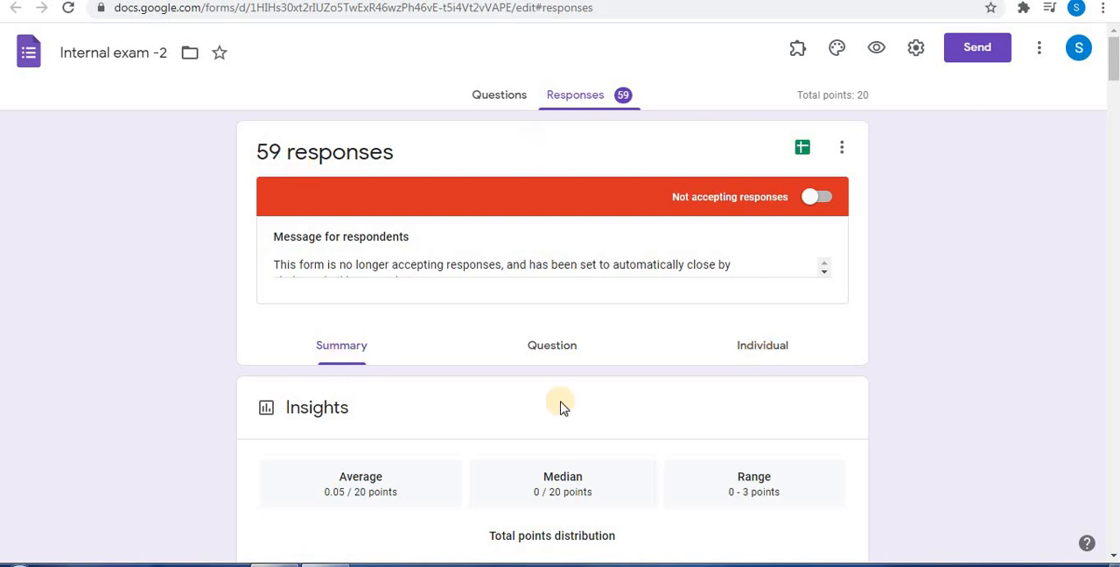
drag(1114, 53, 1114, 100)
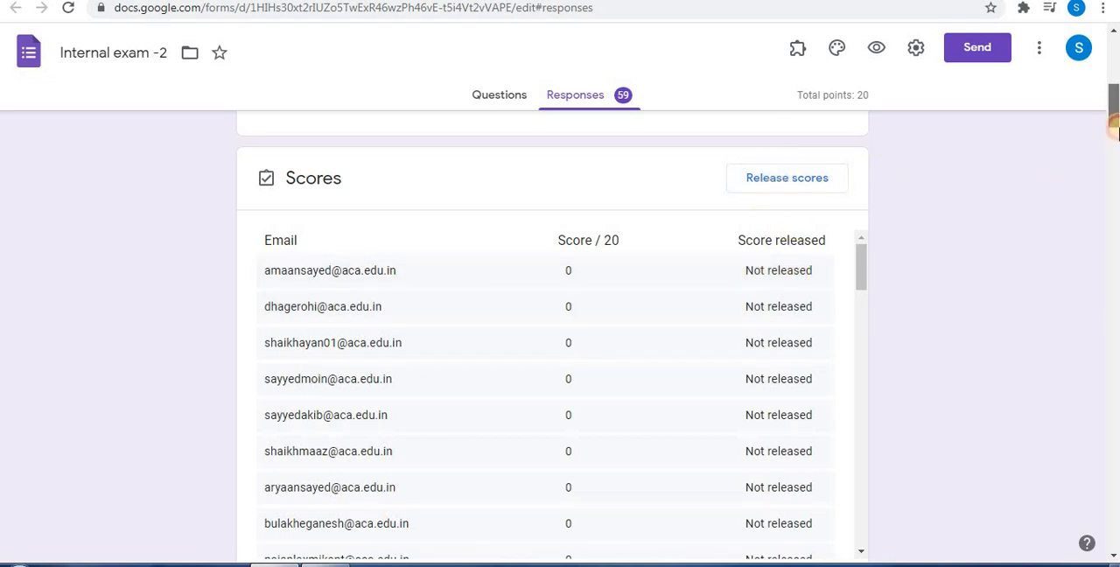
drag(1113, 129, 1112, 301)
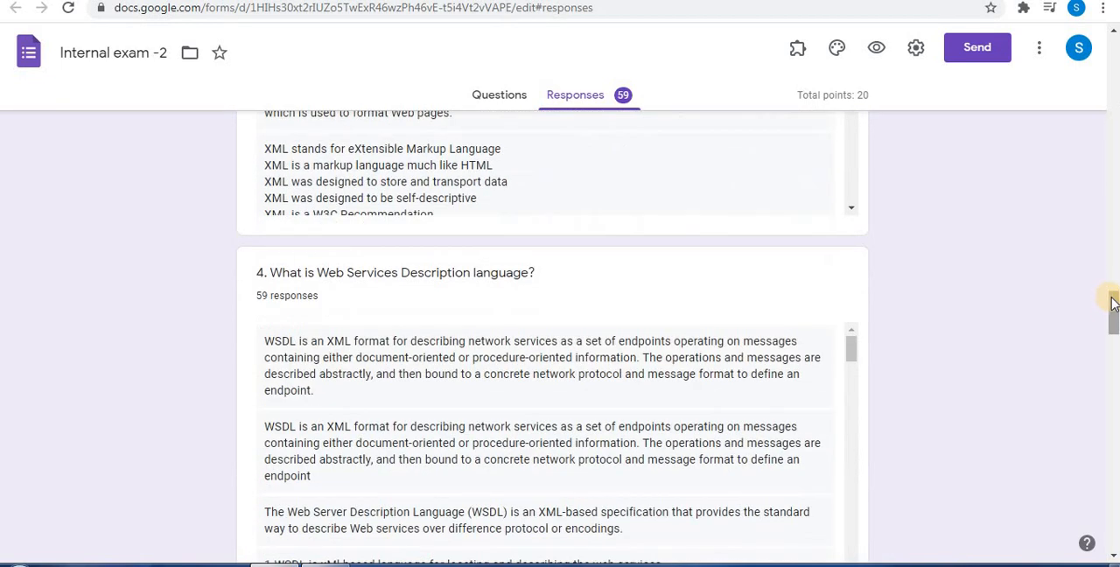
click(1111, 140)
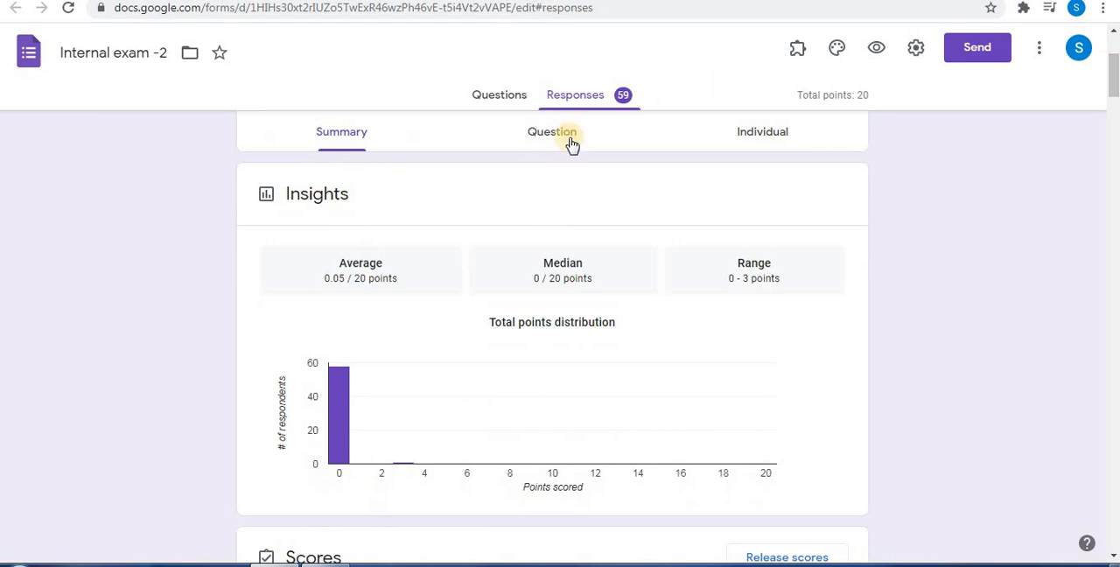
Try grading a student's name answer with 0 points in the per-question view of the responses, and discard the pending edit
click(567, 140)
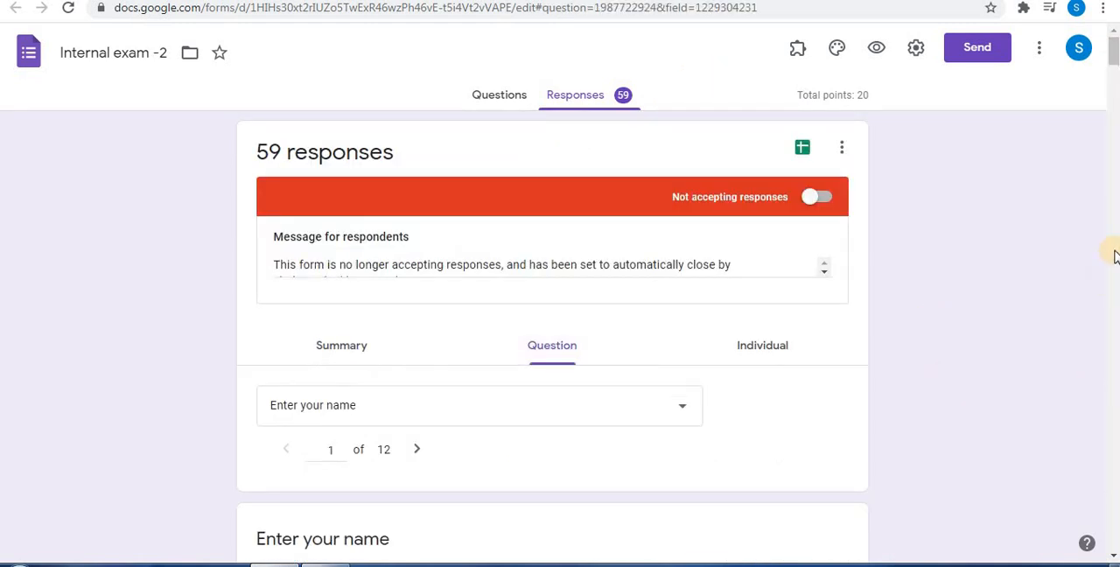
click(1113, 107)
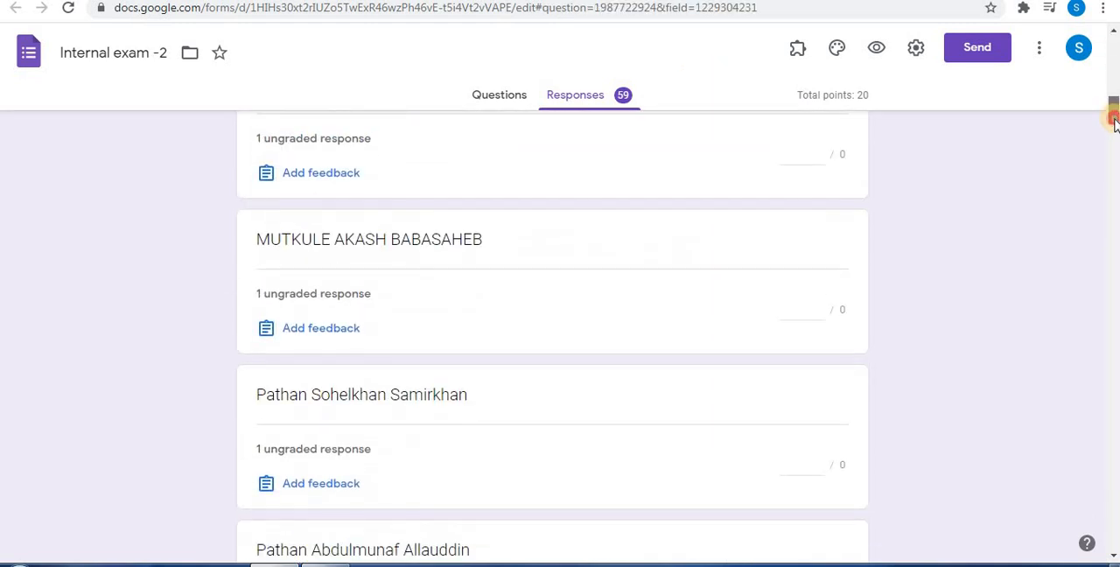
mouse_move(1113, 112)
mouse_down()
mouse_move(1113, 45)
mouse_move(1111, 123)
mouse_up()
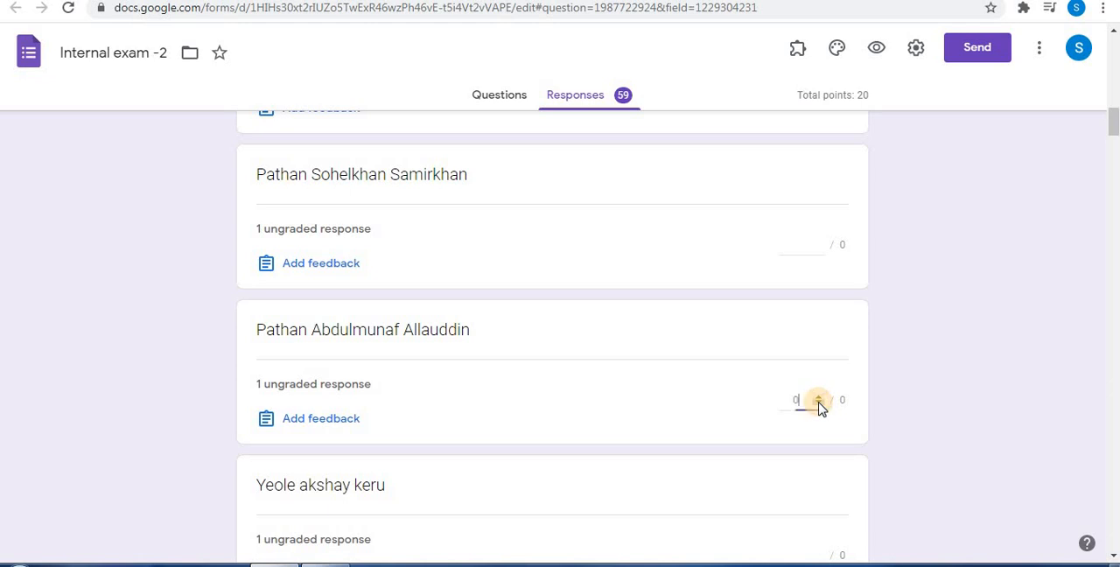
click(818, 403)
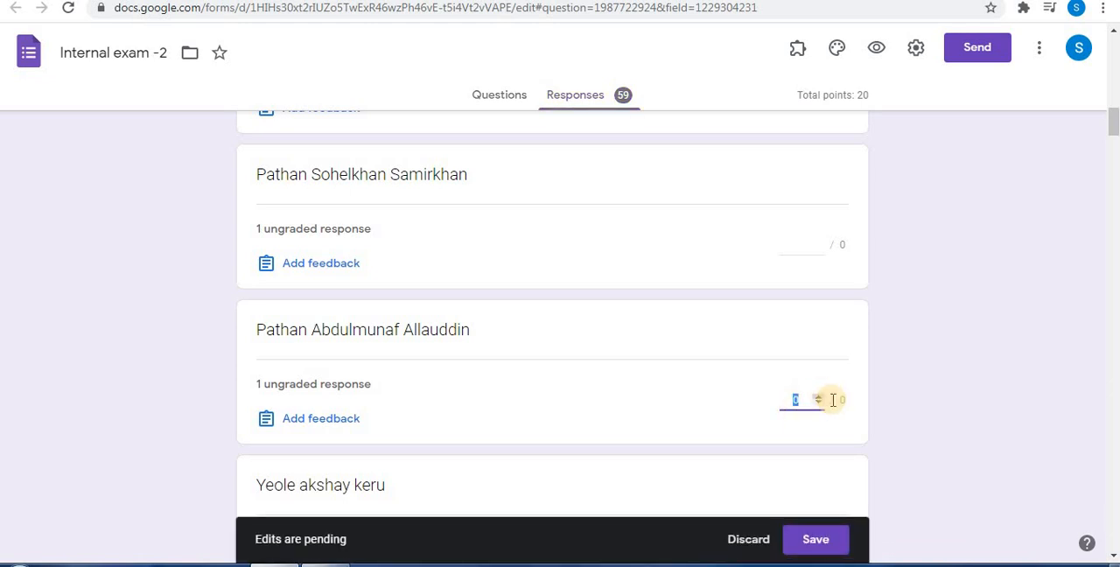
click(814, 541)
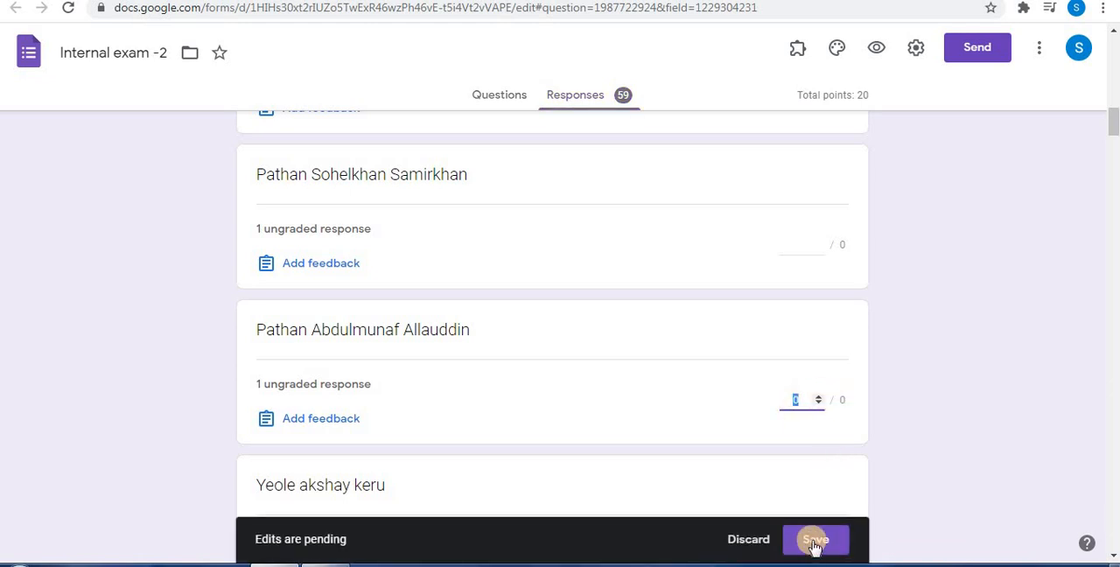
click(756, 542)
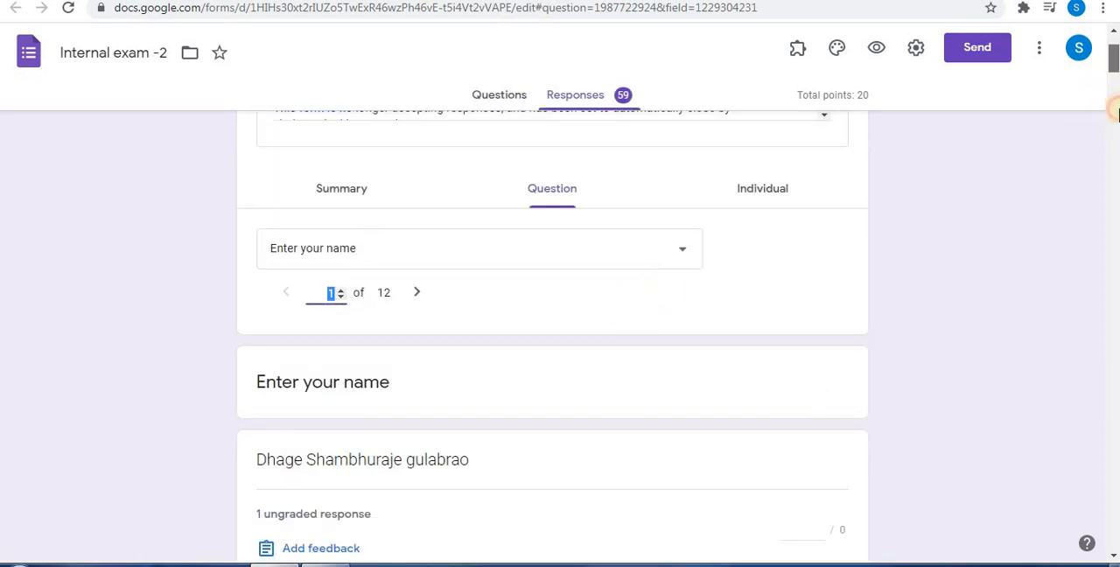
Open the feedback dialog for a student's name answer in the per-question view, and close it without entering feedback
click(1113, 112)
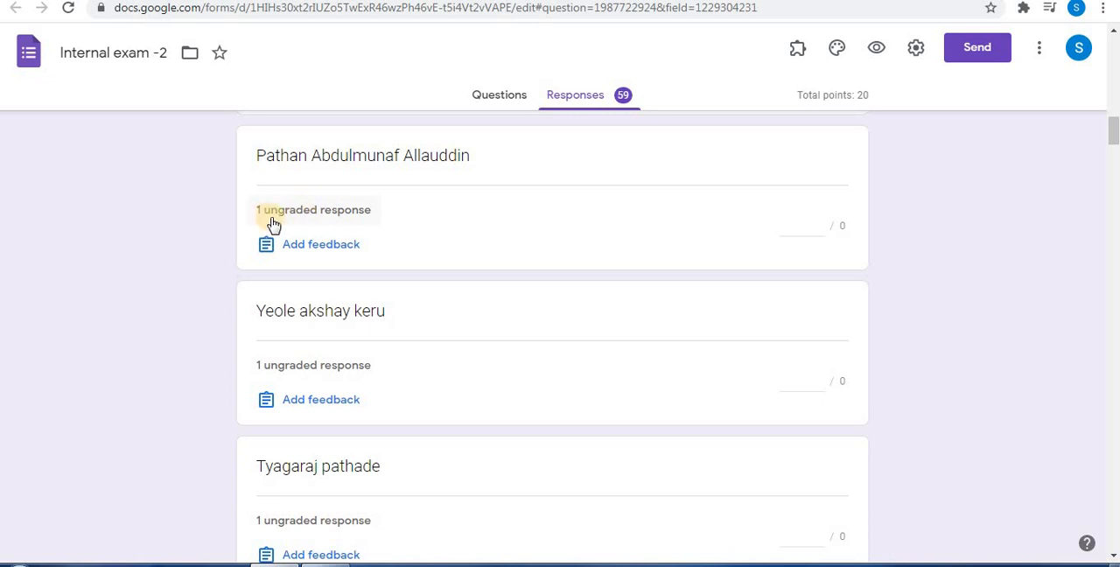
click(321, 245)
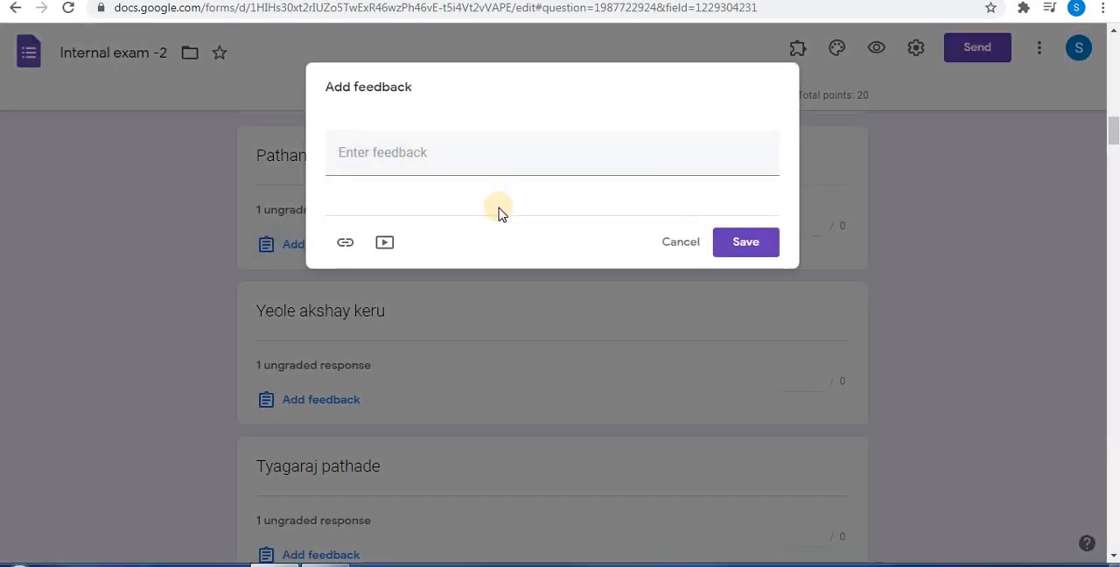
click(672, 244)
scroll(1017, 280, up, 15)
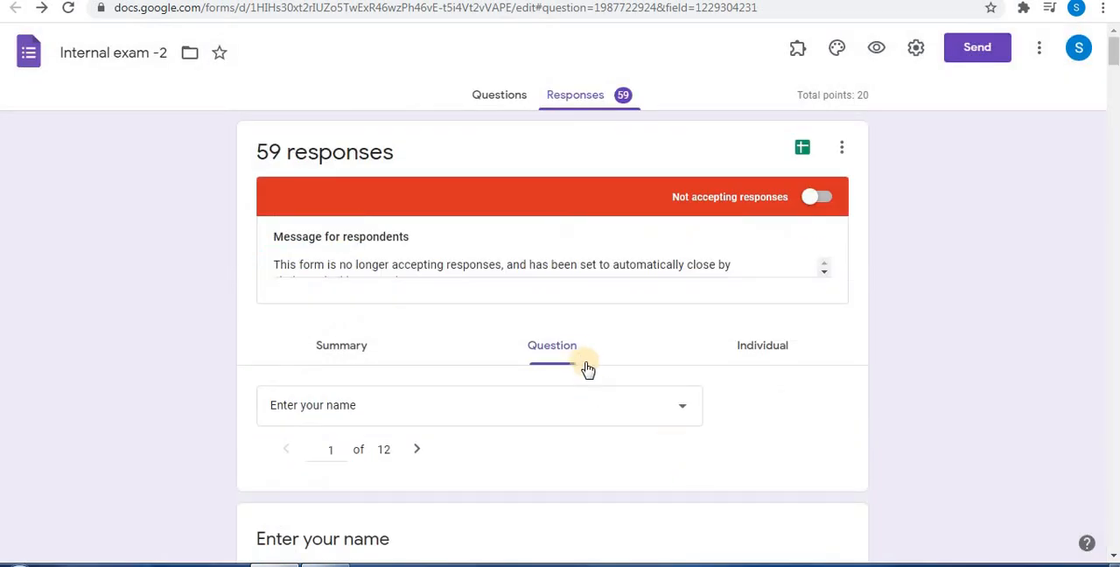
drag(1112, 52, 1108, 96)
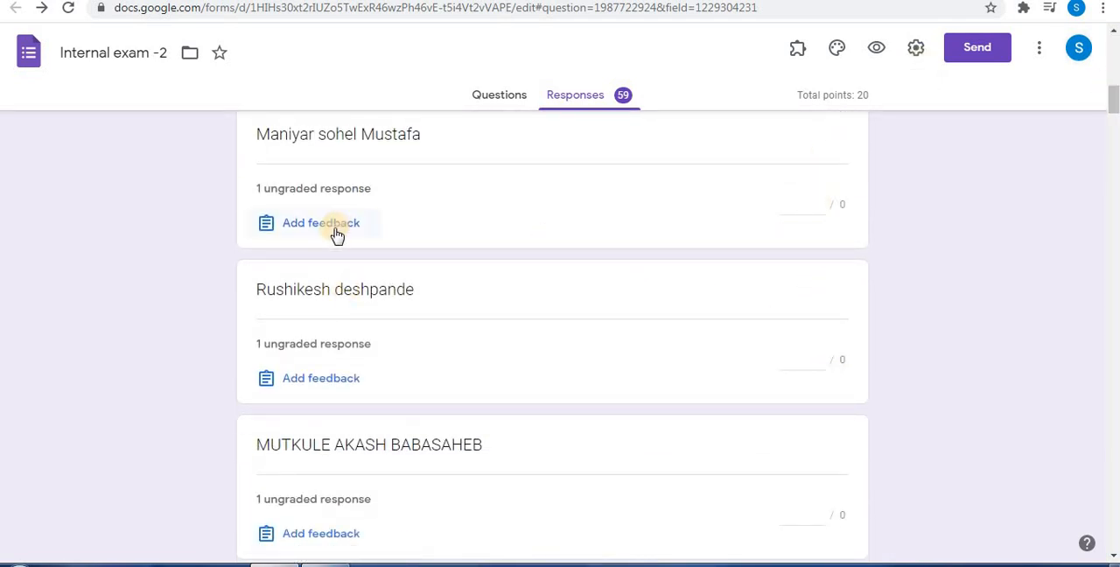
drag(1113, 104, 1114, 29)
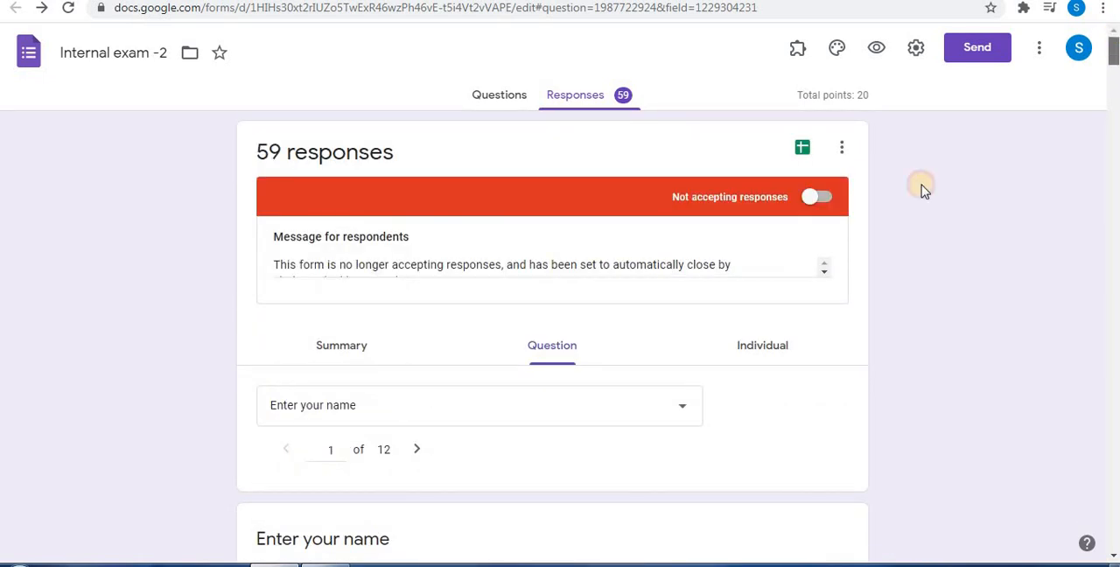
Switch to individual responses and show response 24 of 59, starting with its score header and email address
click(774, 354)
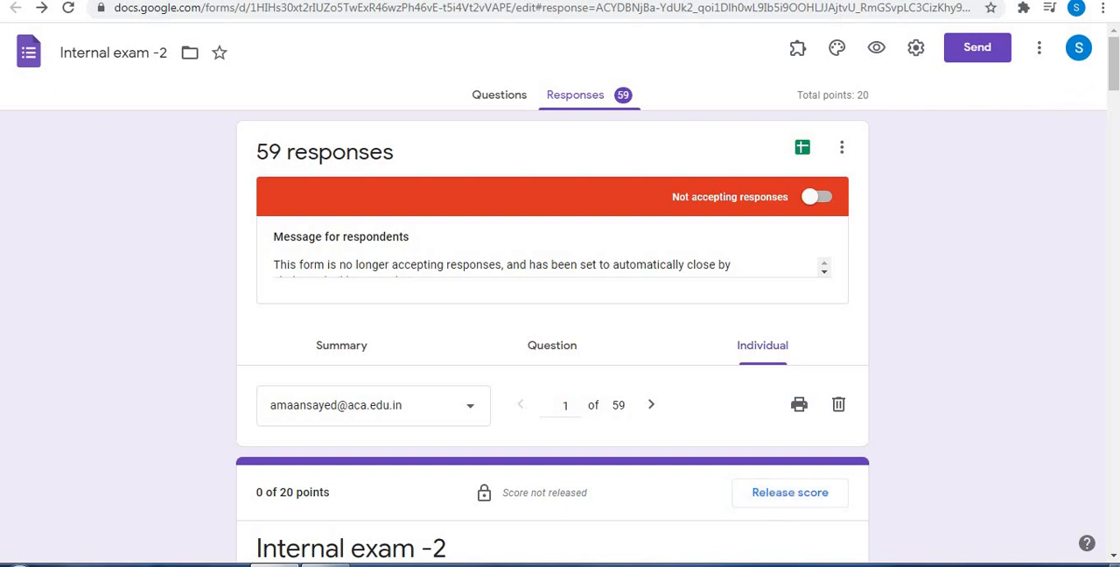
scroll(552, 336, down, 3)
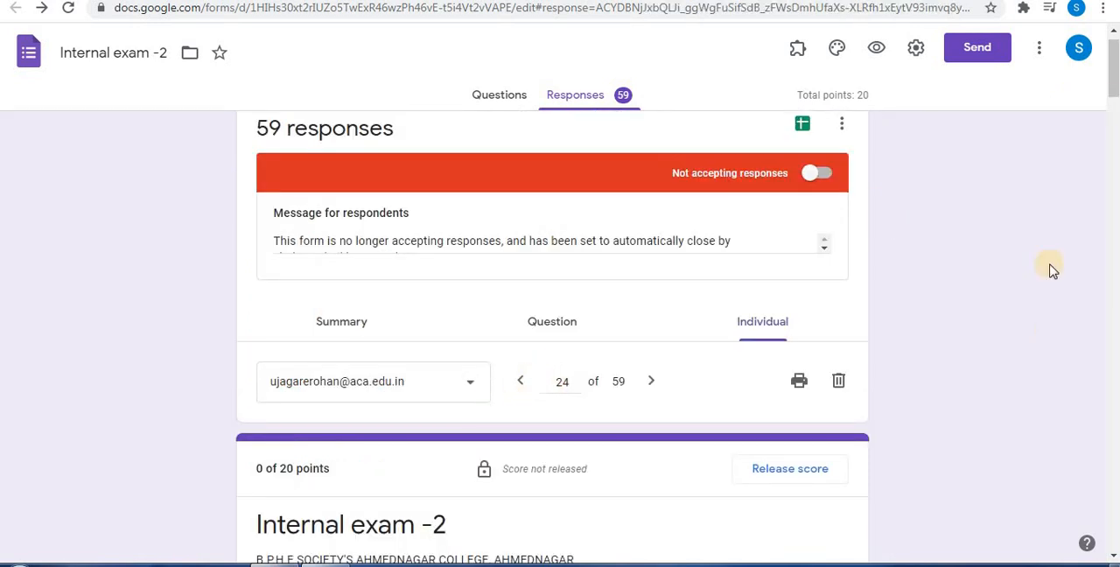
drag(1113, 70, 1113, 85)
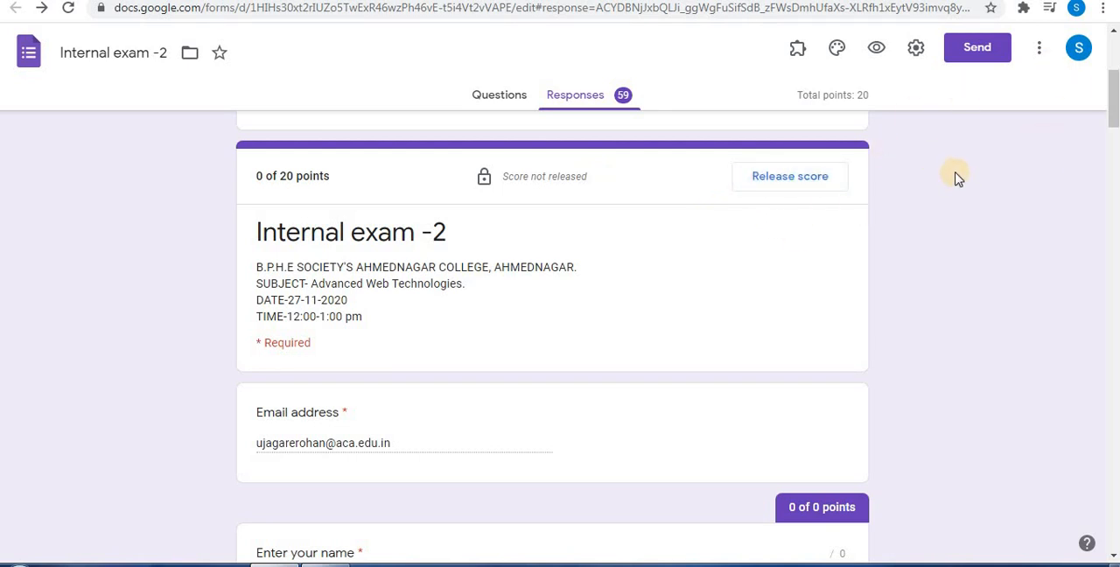
drag(1110, 100, 1114, 119)
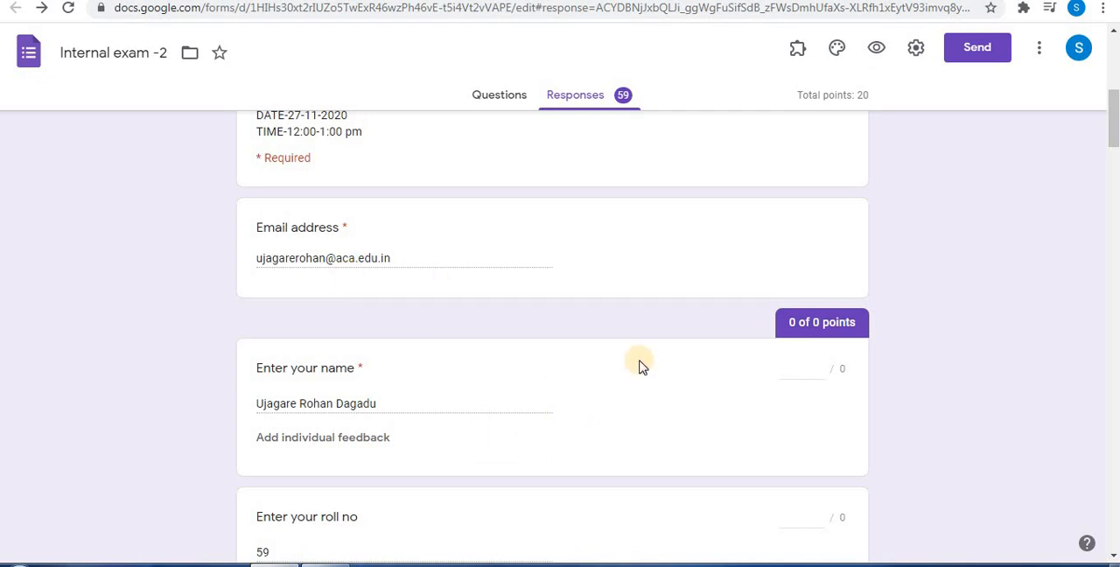
Award 2 points for question 1 on SQL's built-in data types in this response and save the grade
drag(1114, 155, 1115, 178)
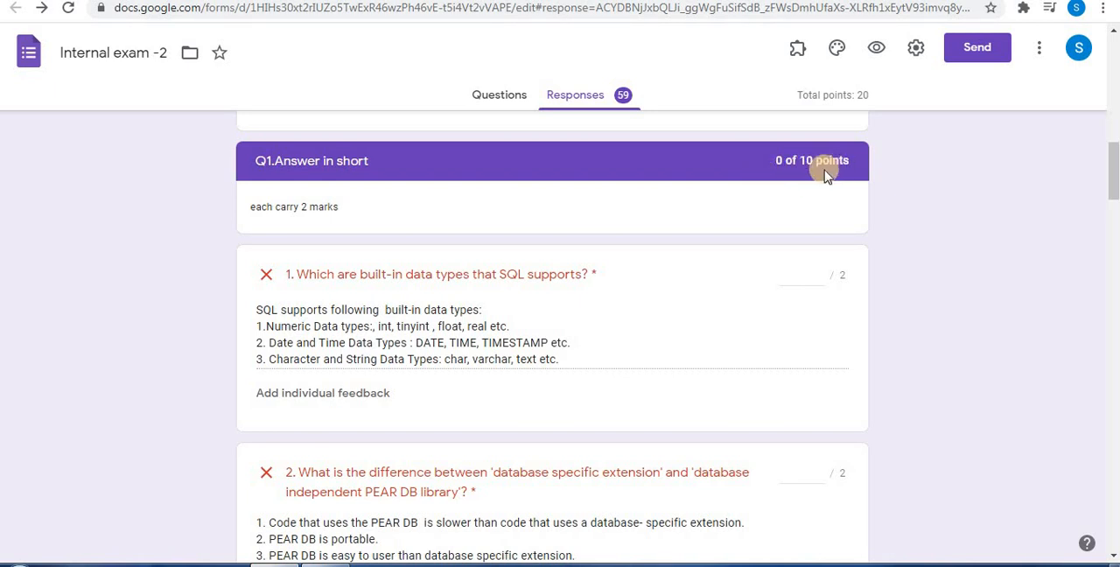
drag(1114, 171, 1114, 179)
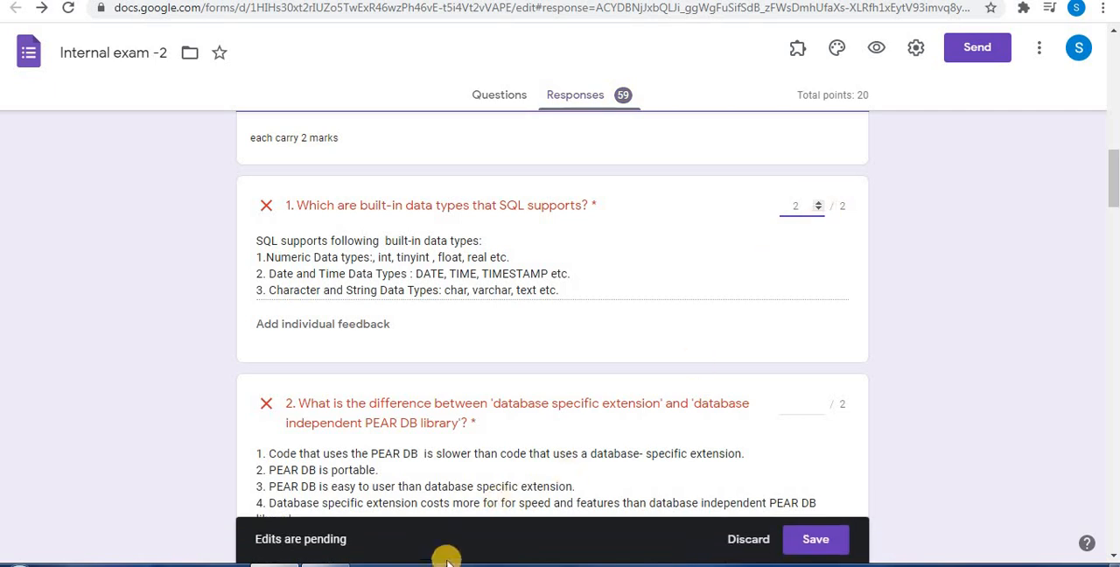
click(809, 540)
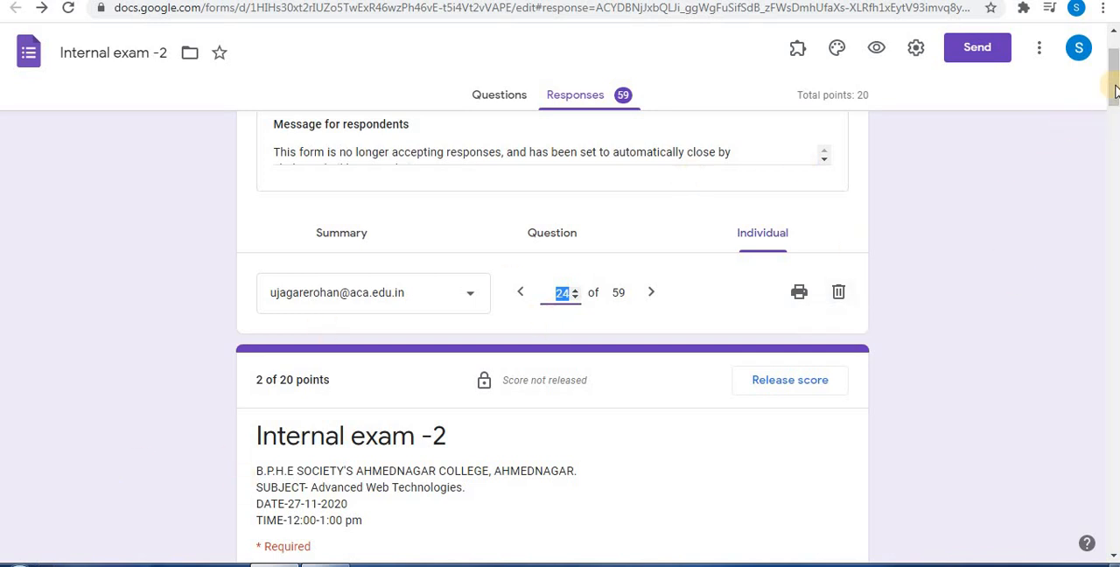
Award 1 point for question 2 on database specific extension versus PEAR DB library and save the grade
drag(1114, 99, 1114, 203)
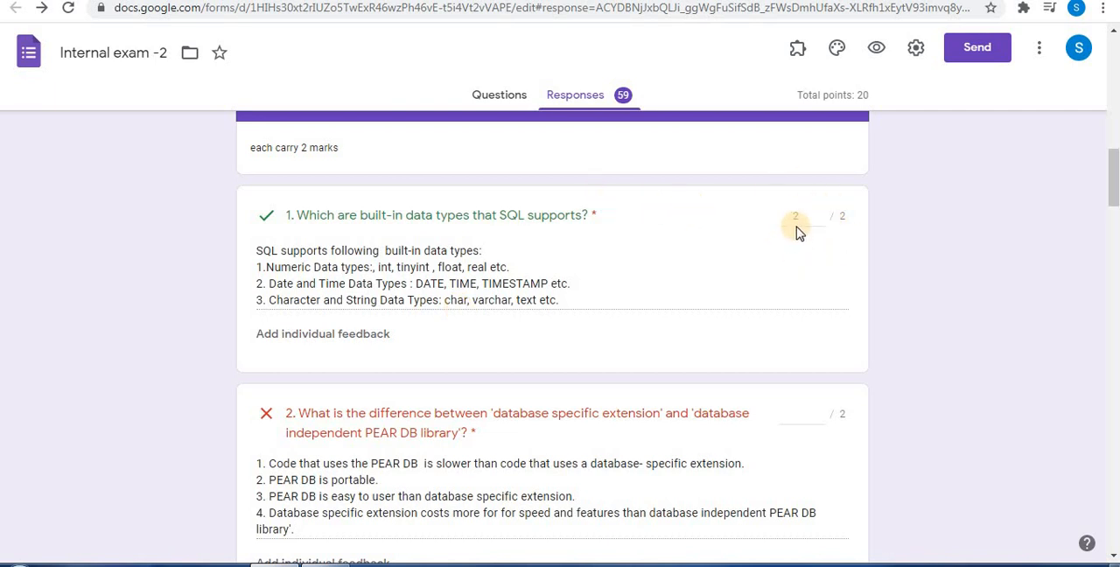
drag(1117, 182, 1117, 196)
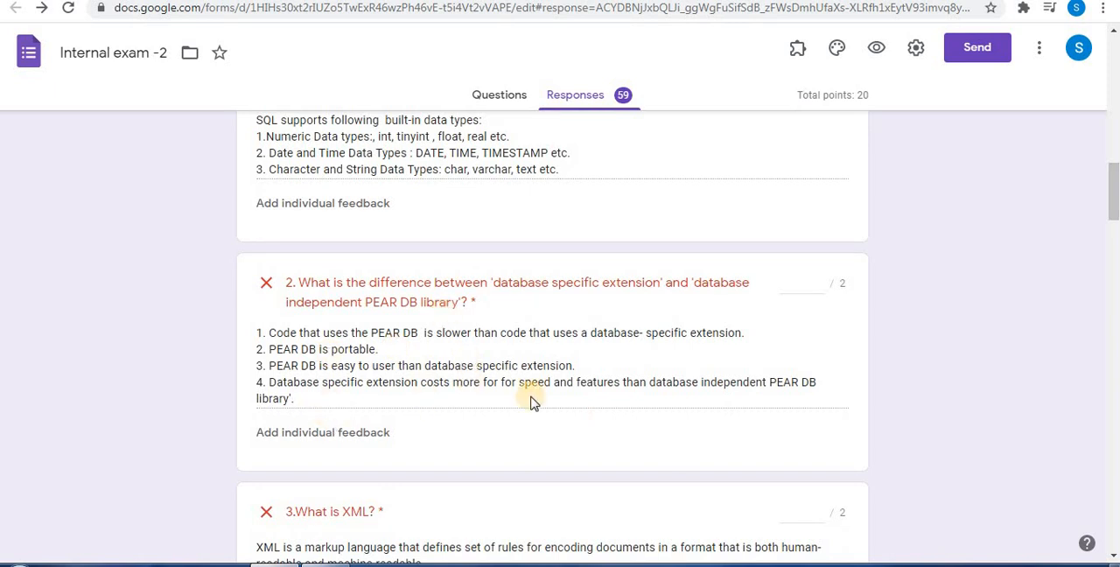
click(821, 284)
text(1)
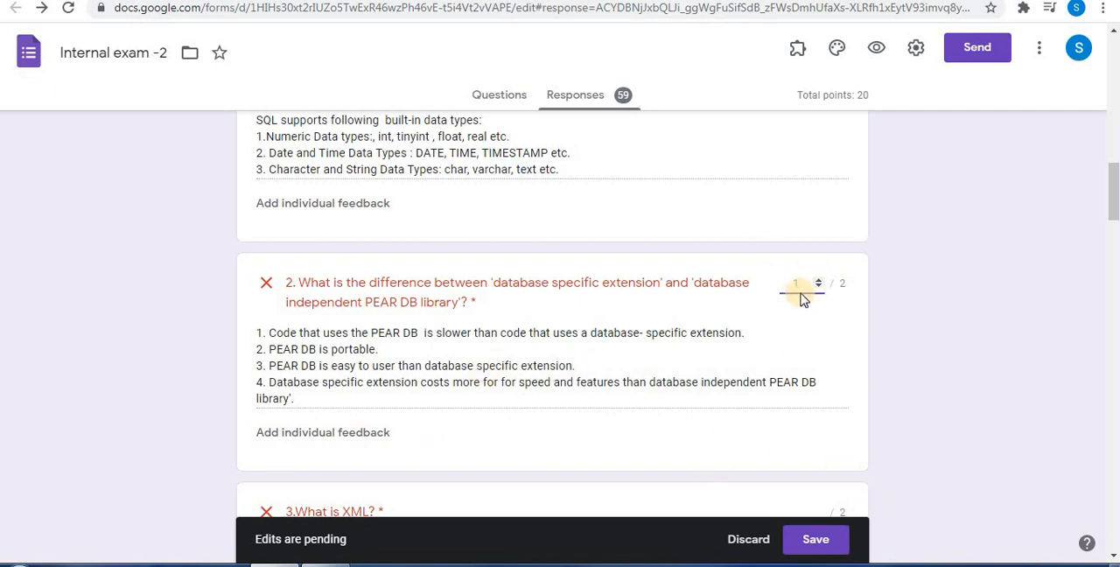
click(819, 542)
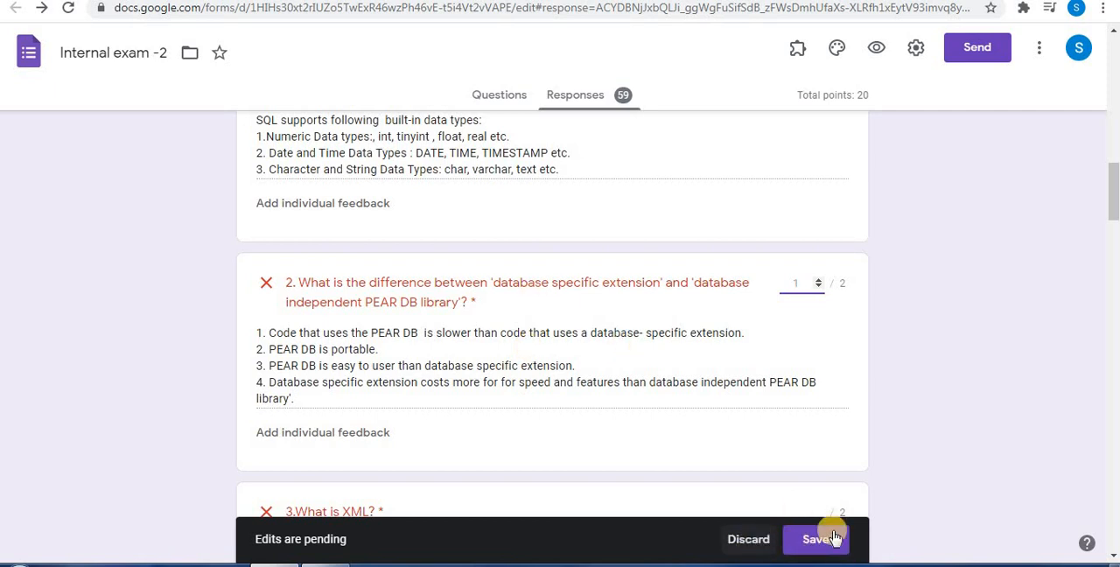
click(823, 542)
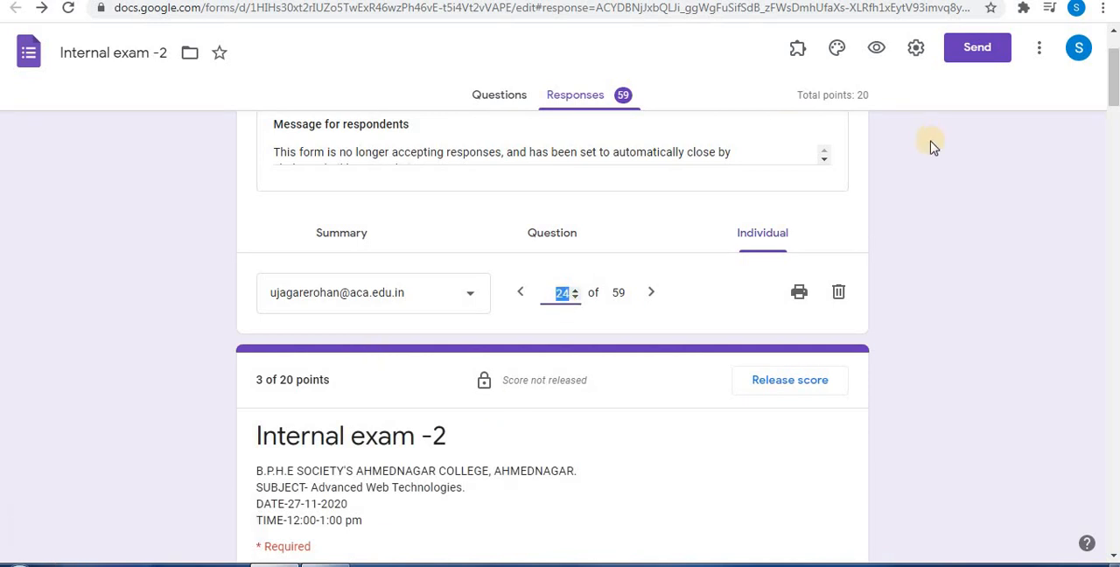
Open the individual feedback dialog for question 1 of this response, and close it without entering feedback
drag(1113, 79, 1115, 172)
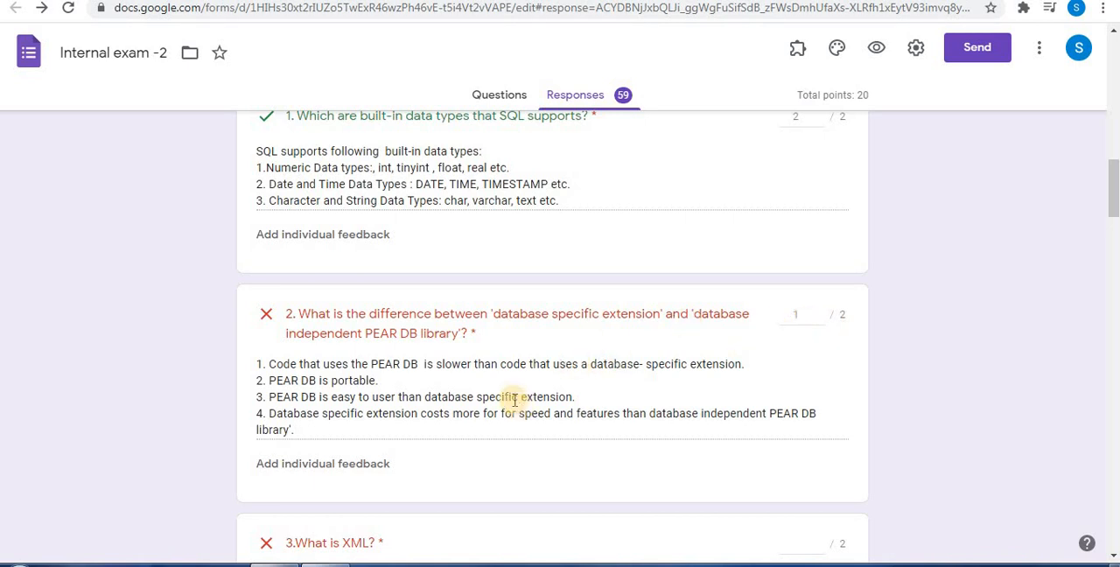
click(302, 236)
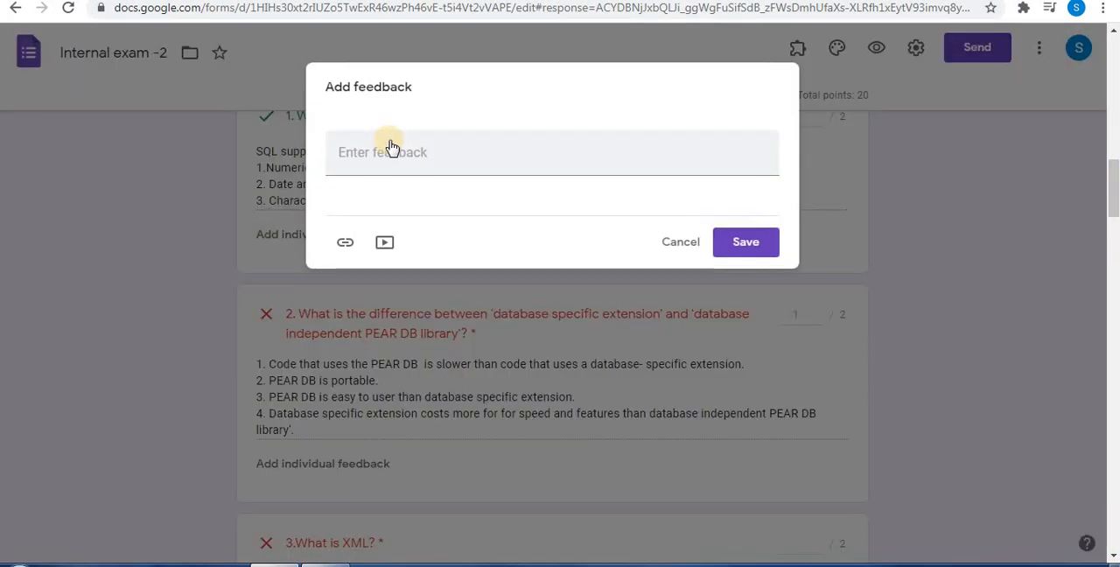
click(682, 242)
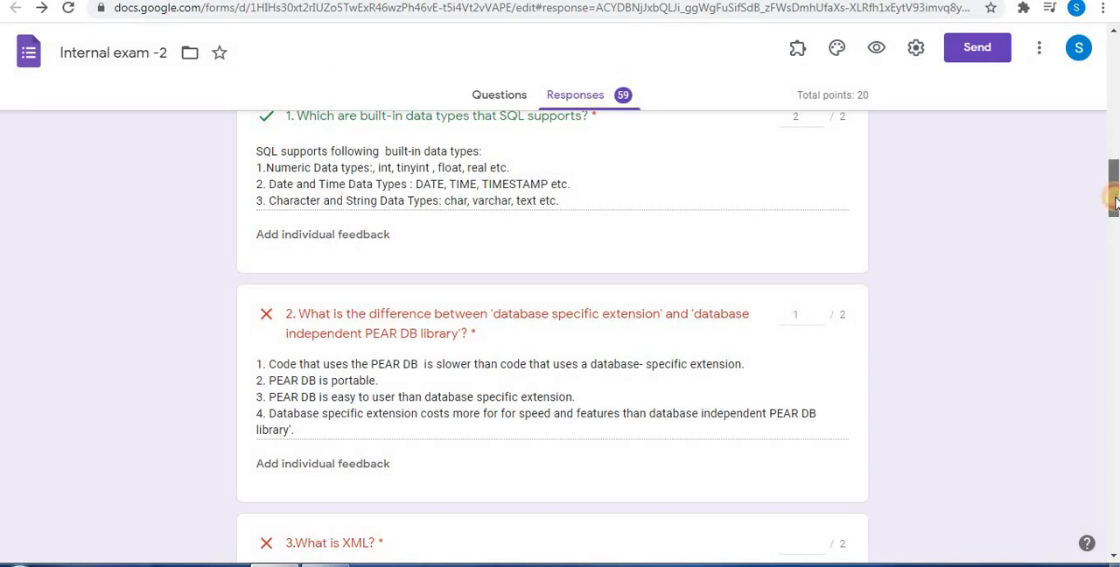
Award 3 points for the Q2 note on XML parser with example in this response and save the grade
drag(1114, 201, 1114, 205)
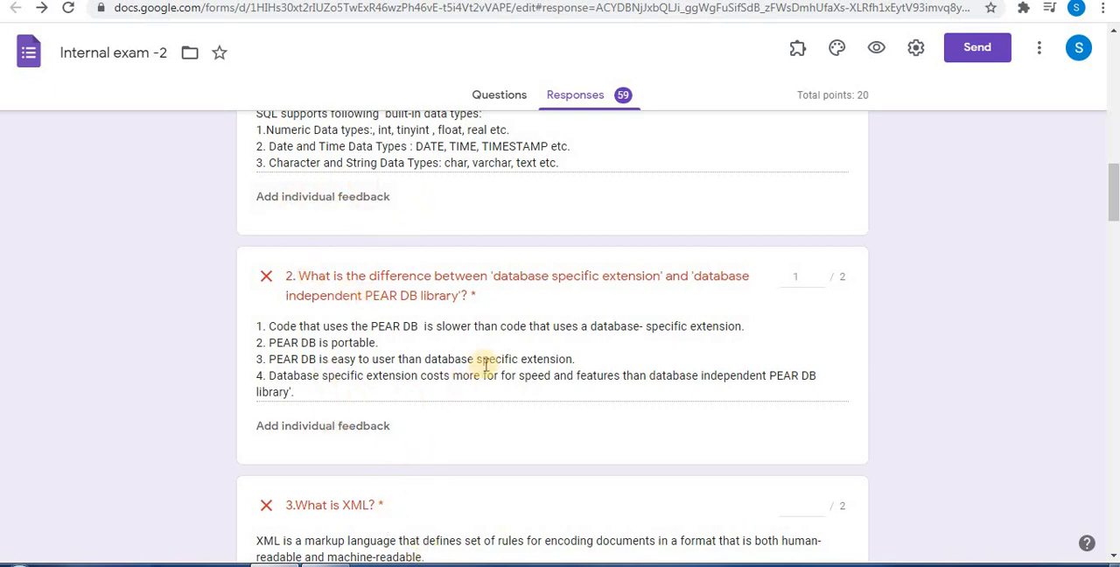
scroll(445, 370, down, 9)
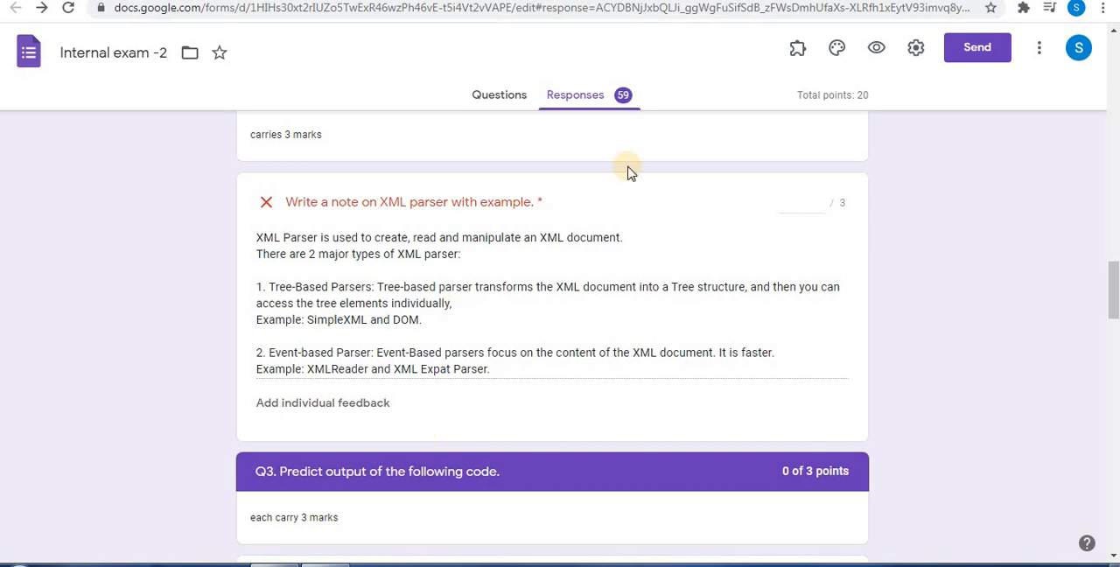
click(821, 200)
click(821, 200)
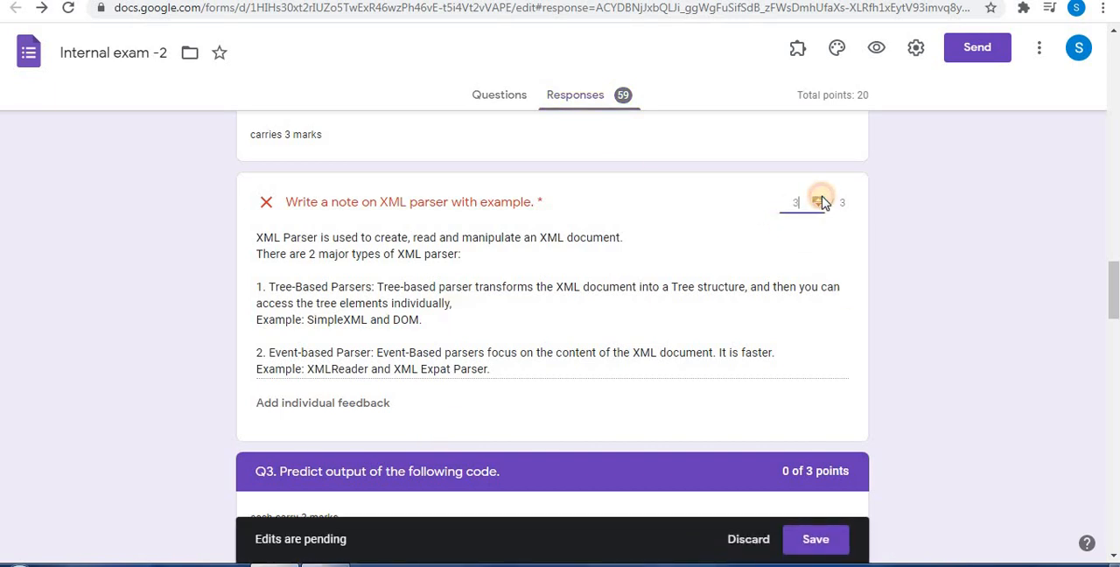
click(812, 539)
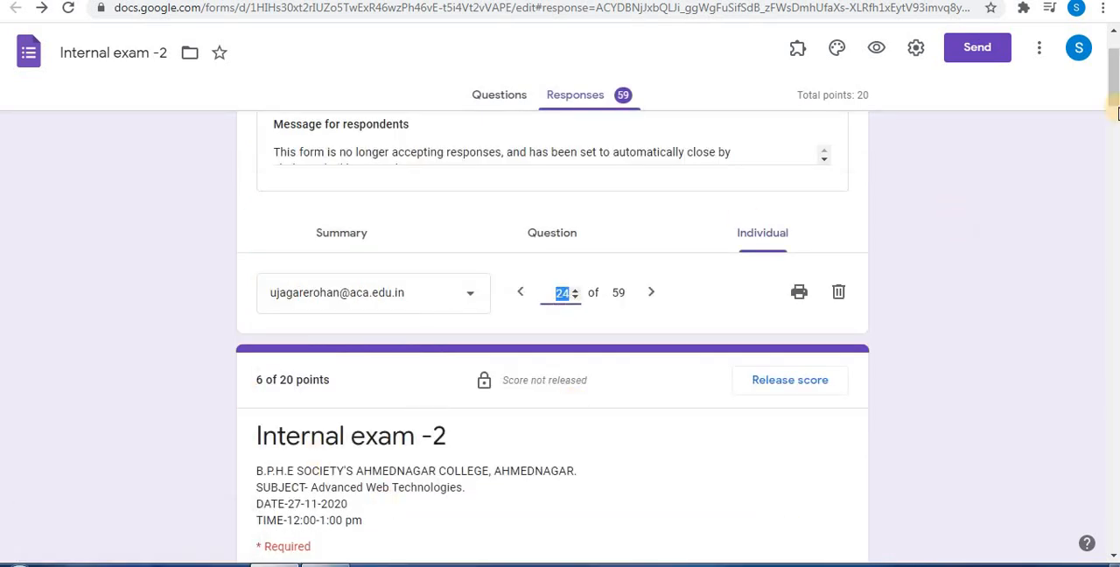
Award 1 point for question 1 of Q3, the lastIndexOf("G") output prediction, in this response and save the grade
drag(1113, 96, 1113, 286)
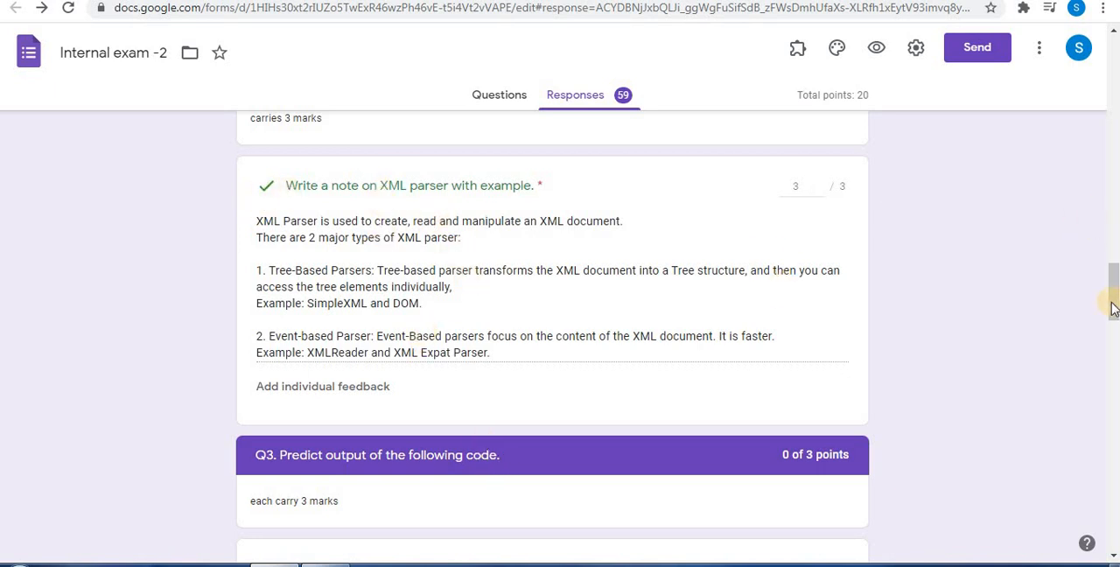
drag(1112, 301, 1113, 322)
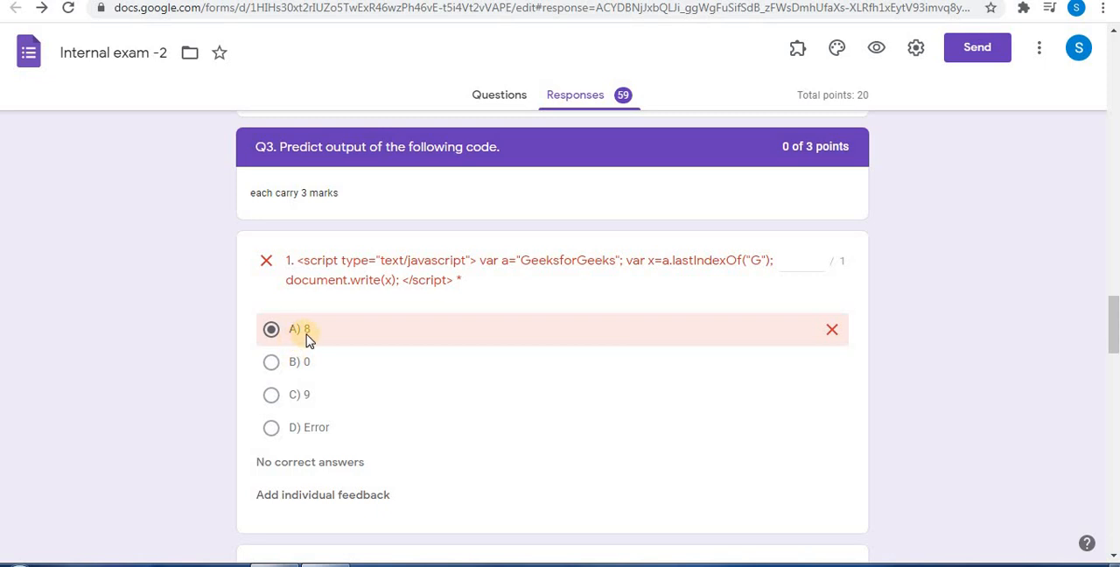
click(819, 259)
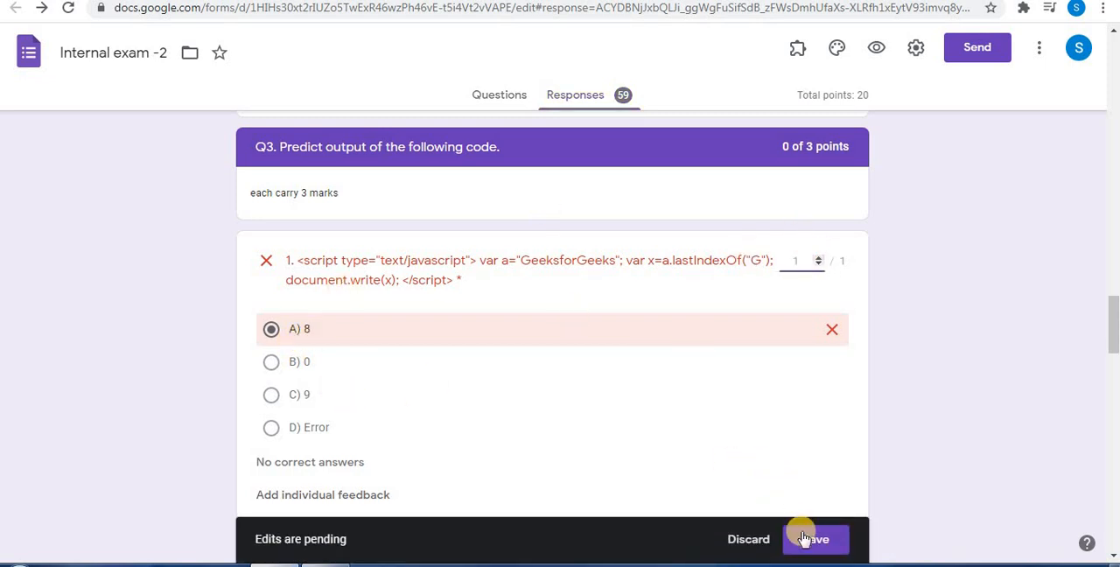
click(803, 538)
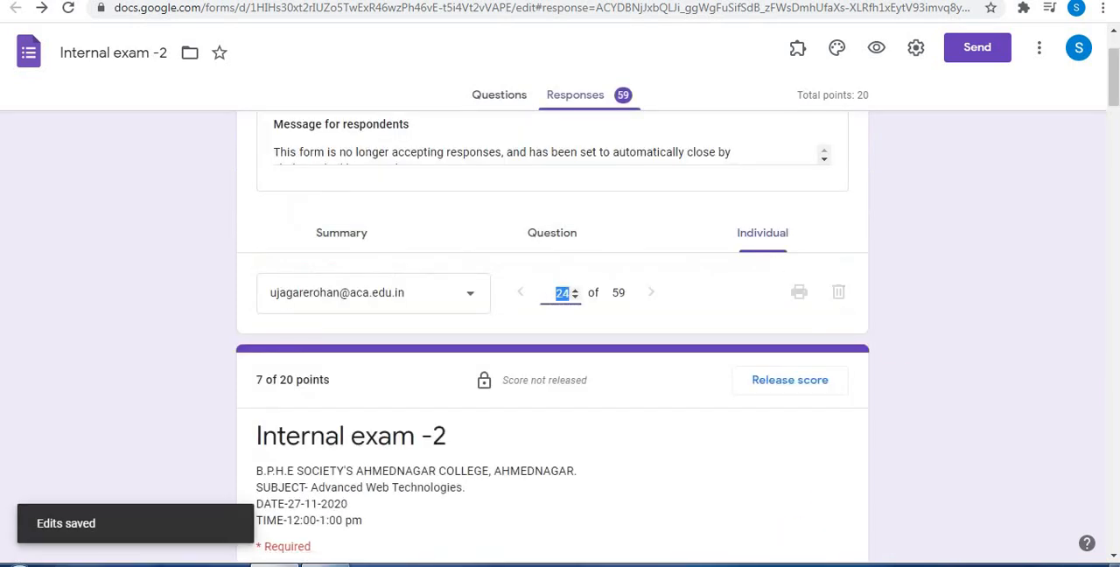
Review the points awarded to the Q1, Q2 and Q3 answers in this response
scroll(1108, 79, down, 5)
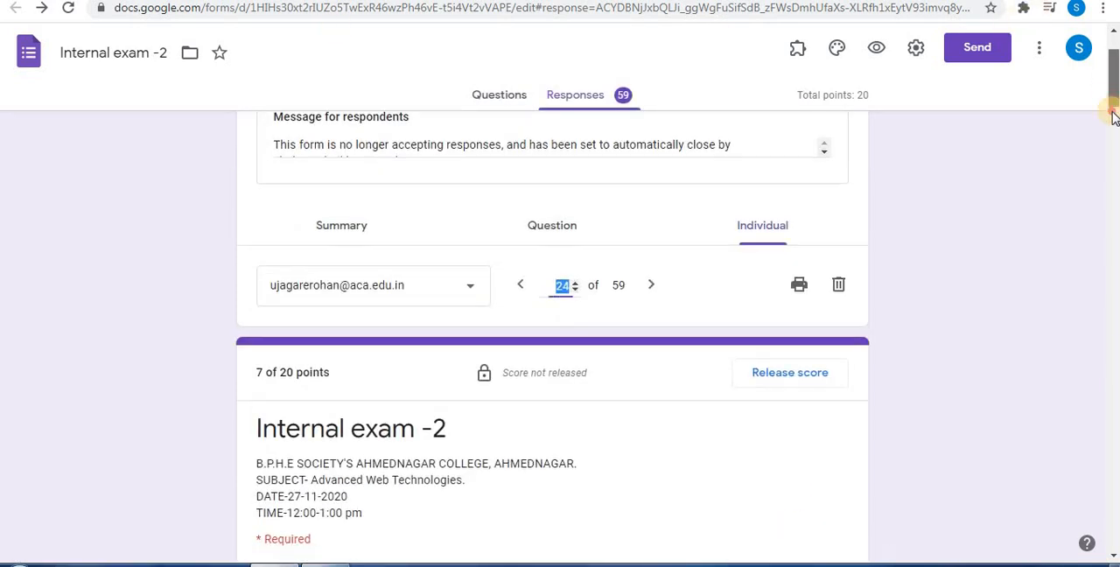
drag(1113, 151, 1111, 318)
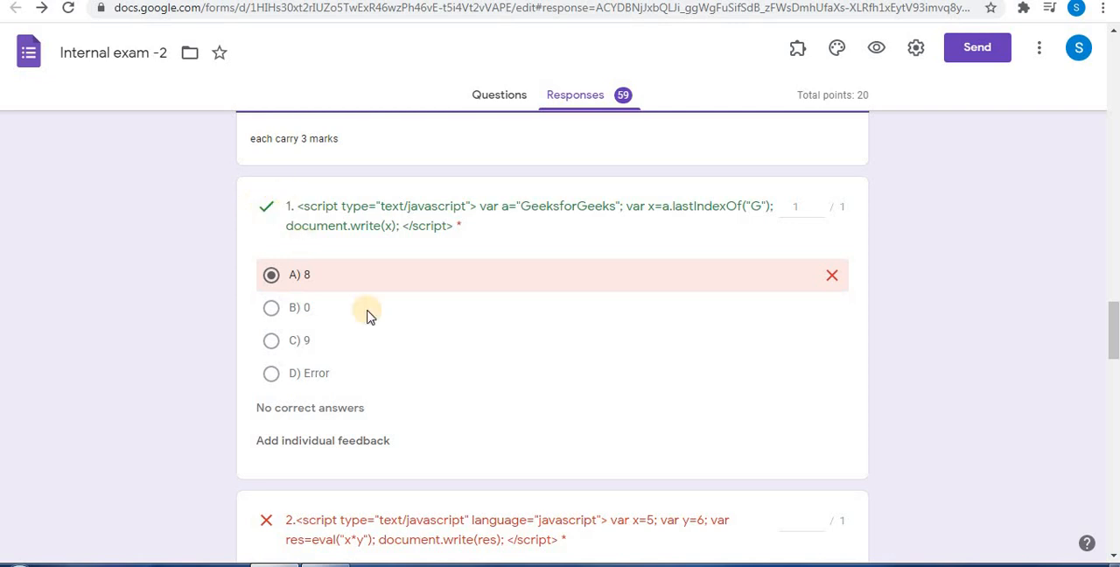
drag(1113, 350, 1113, 149)
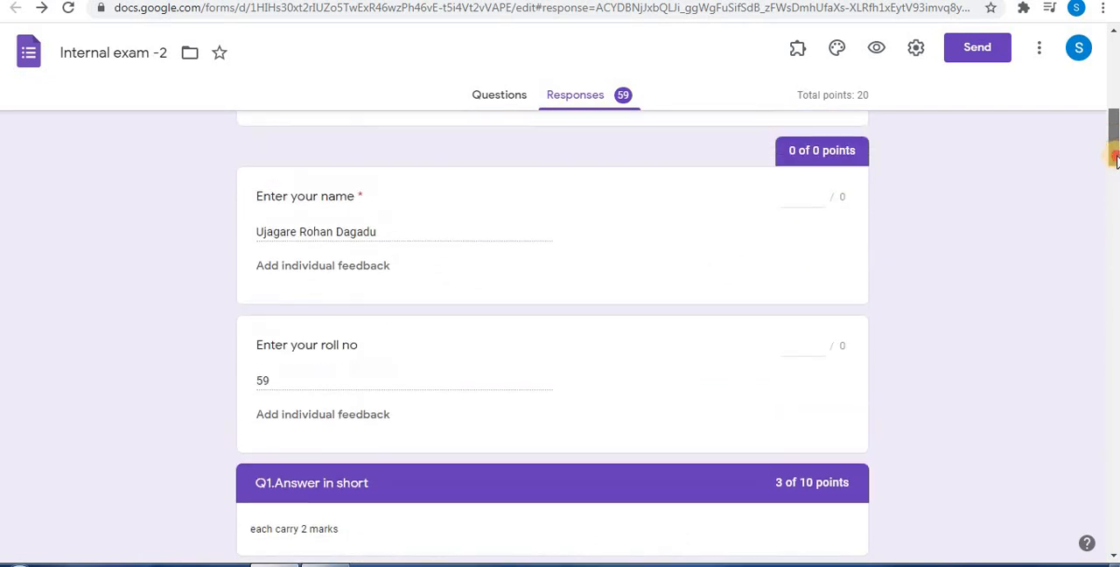
scroll(600, 423, down, 4)
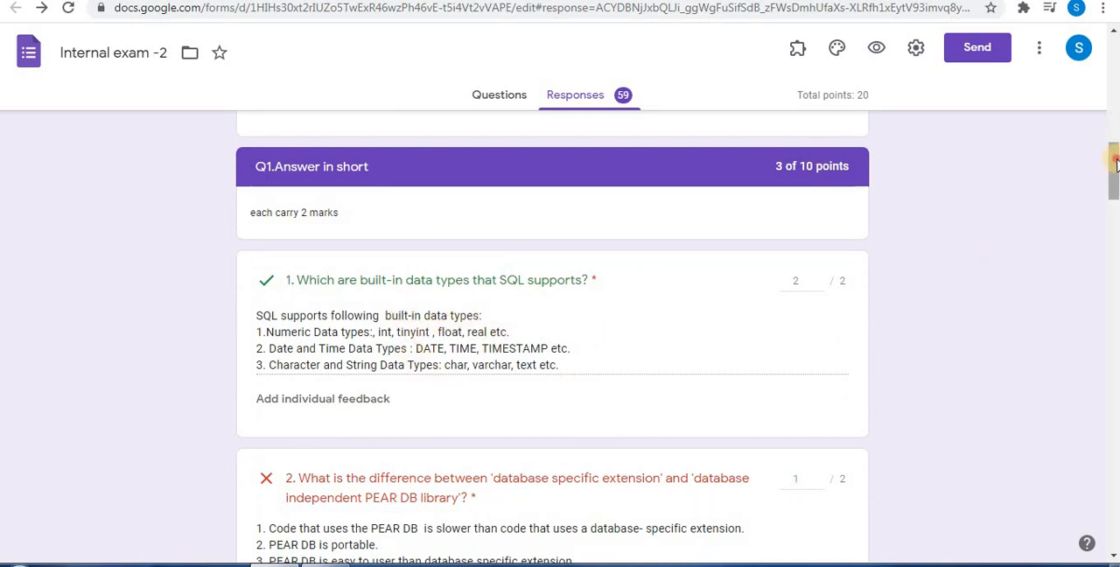
drag(1116, 160, 1113, 276)
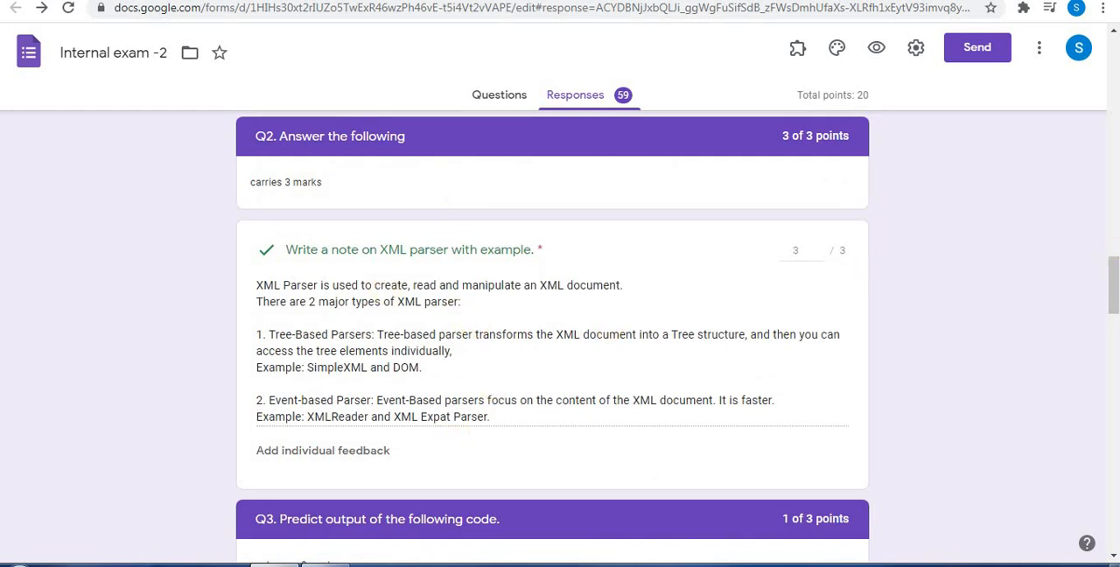
drag(1115, 278, 1110, 142)
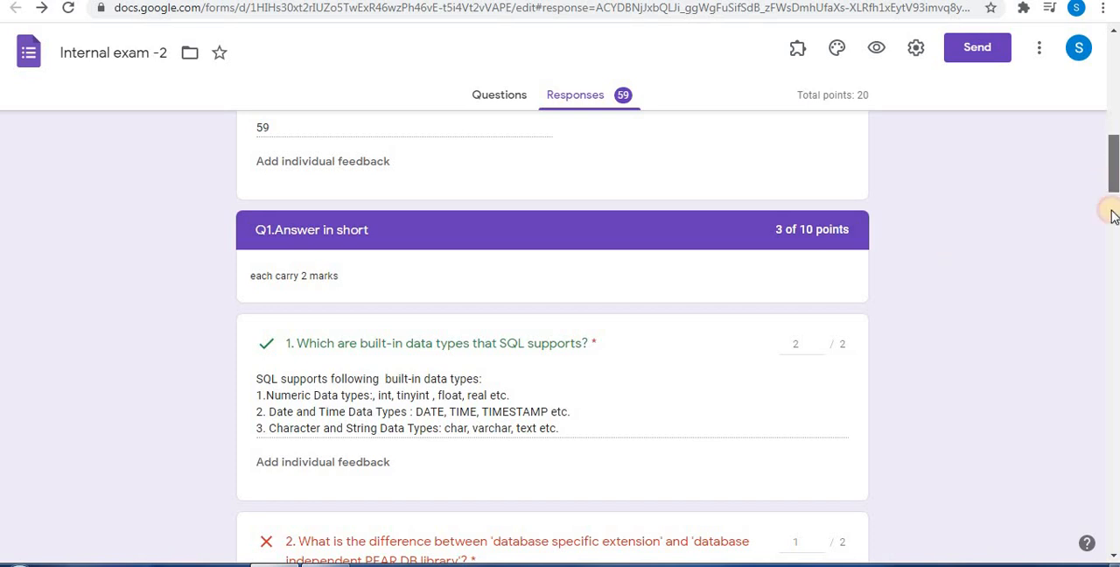
drag(1107, 212, 1112, 182)
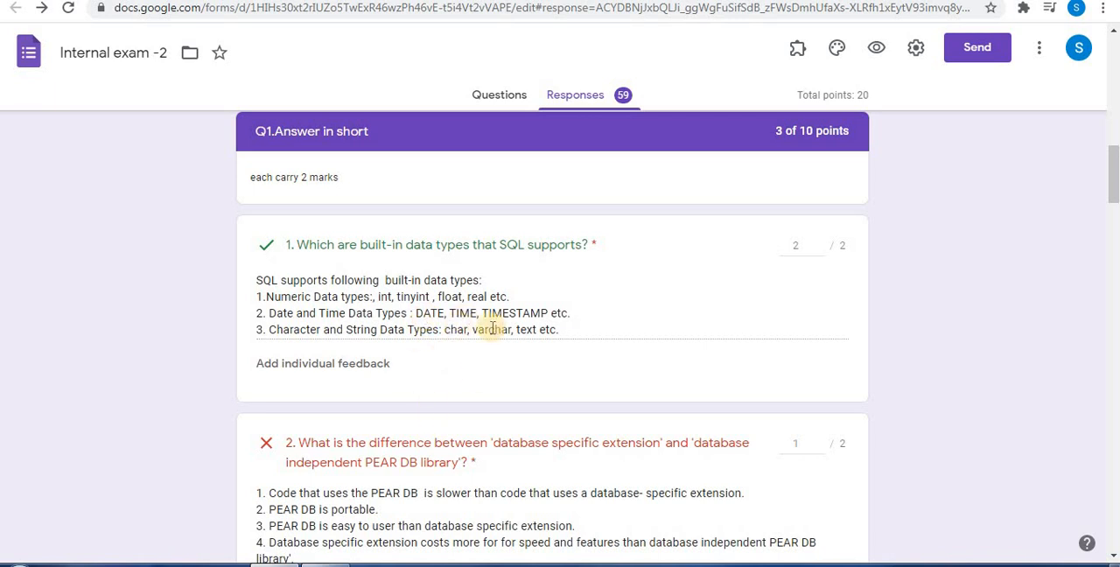
Check the insights and the scores list in the response summary, and return to individual response 24
drag(1114, 186, 1113, 89)
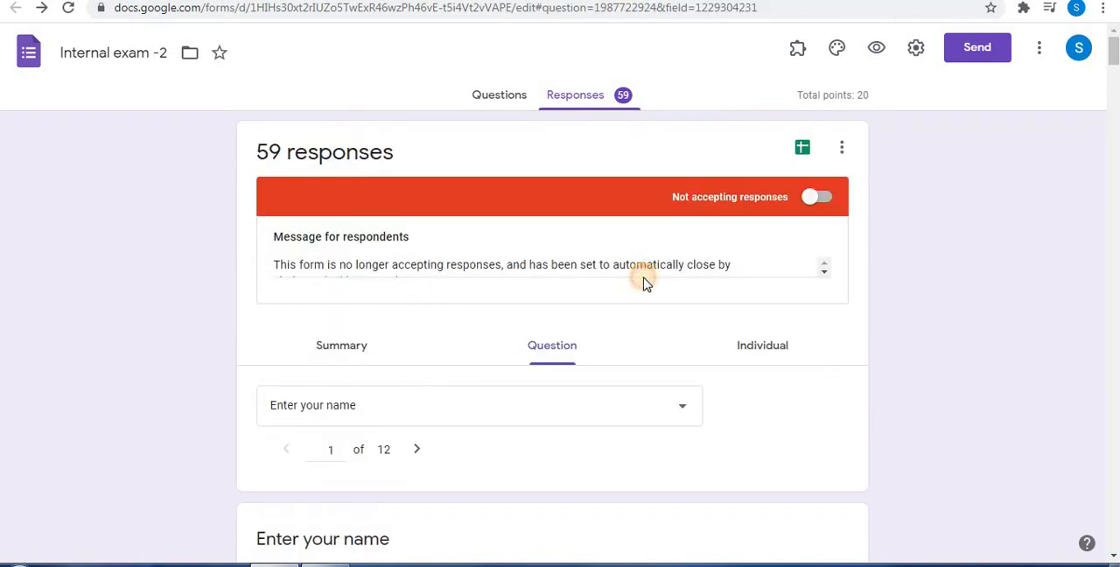
click(357, 343)
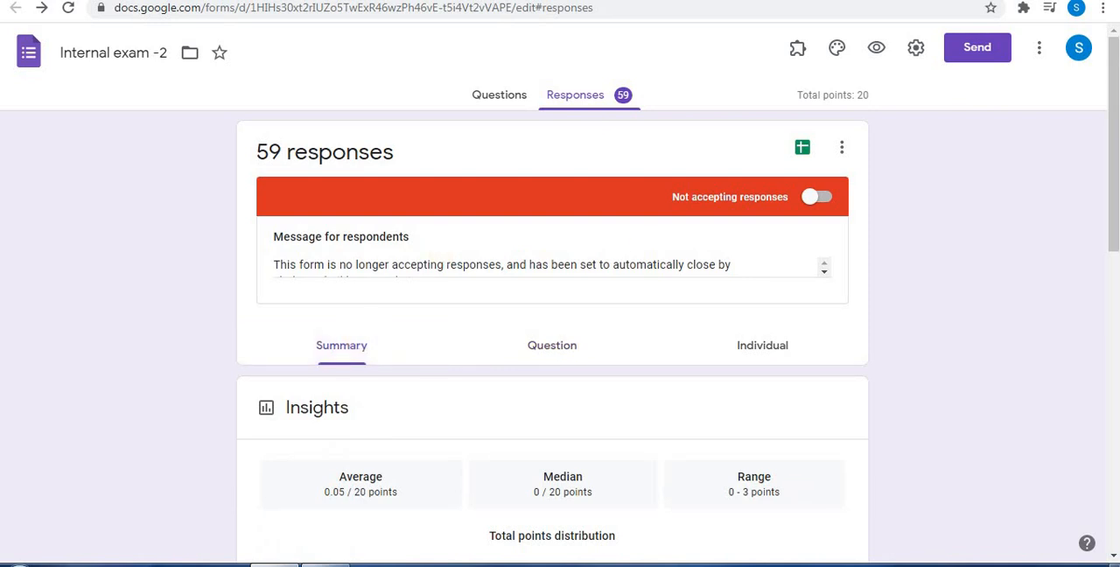
drag(1112, 82, 1113, 138)
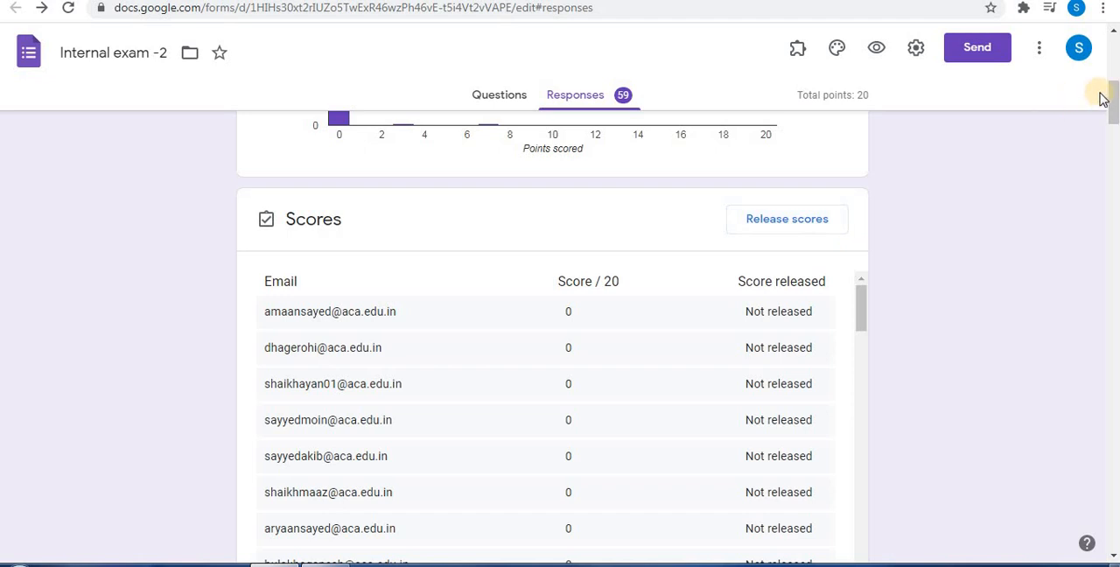
drag(1112, 79, 1114, 35)
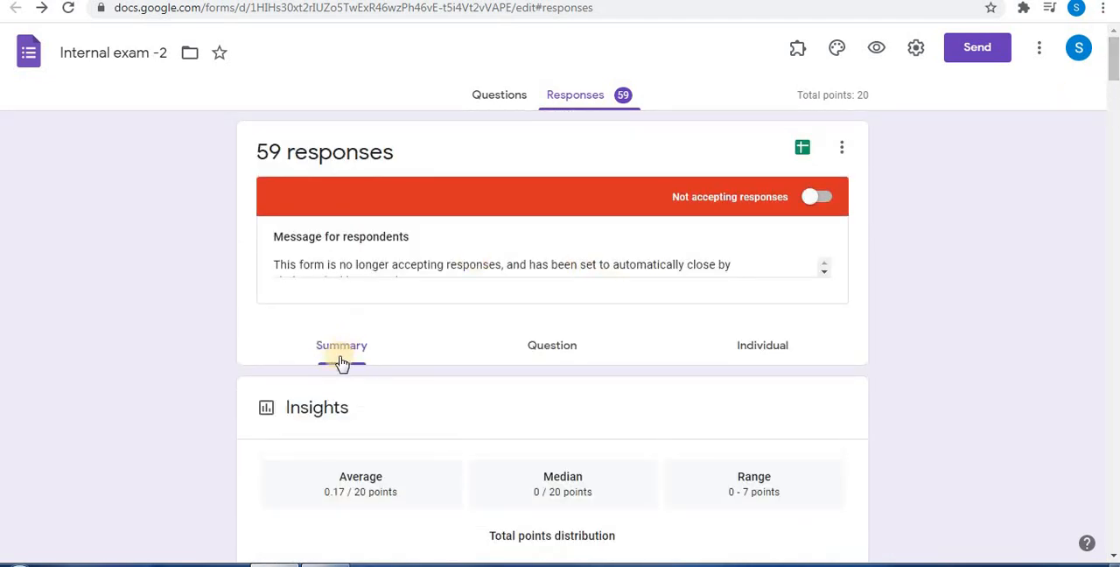
click(762, 347)
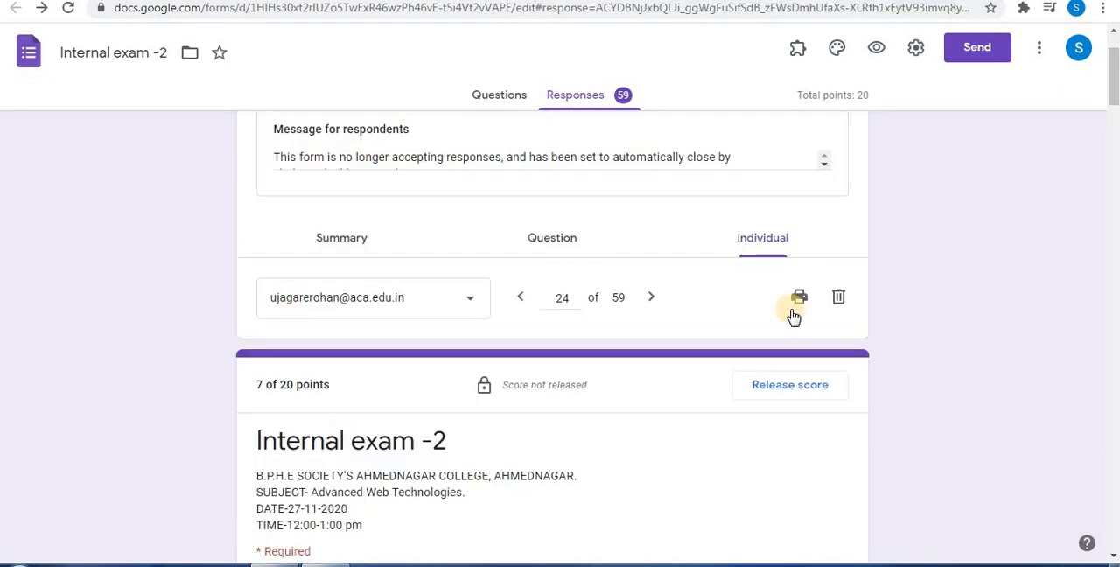